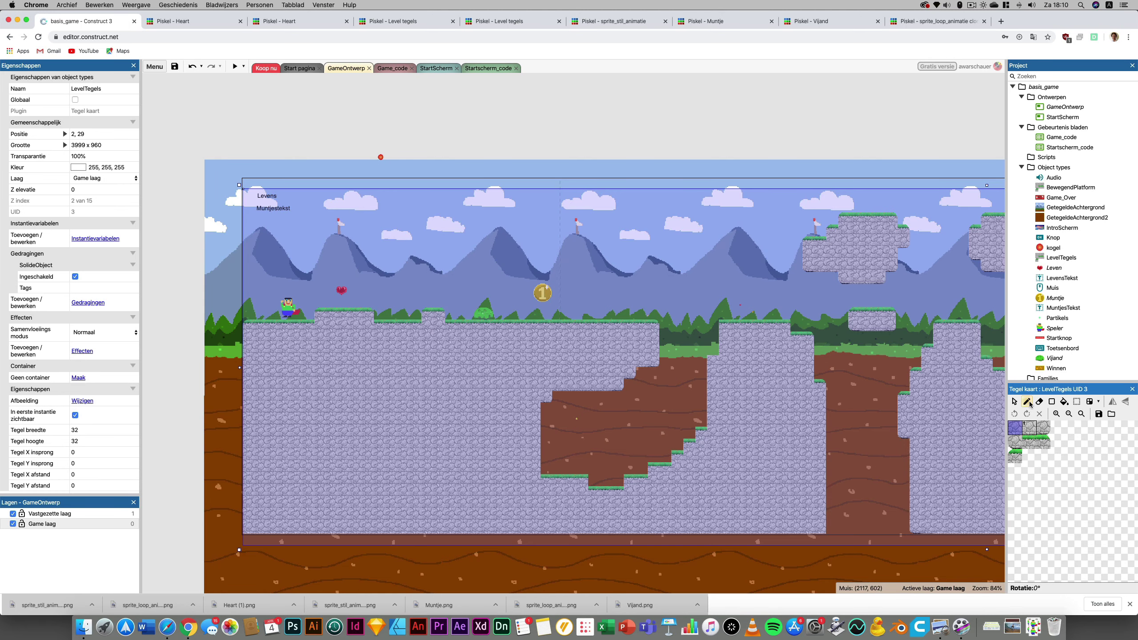
- Erase the stray stone tile in the brown cave, fill its top notch with stone, and select the second tileset tile
right_click(561, 433)
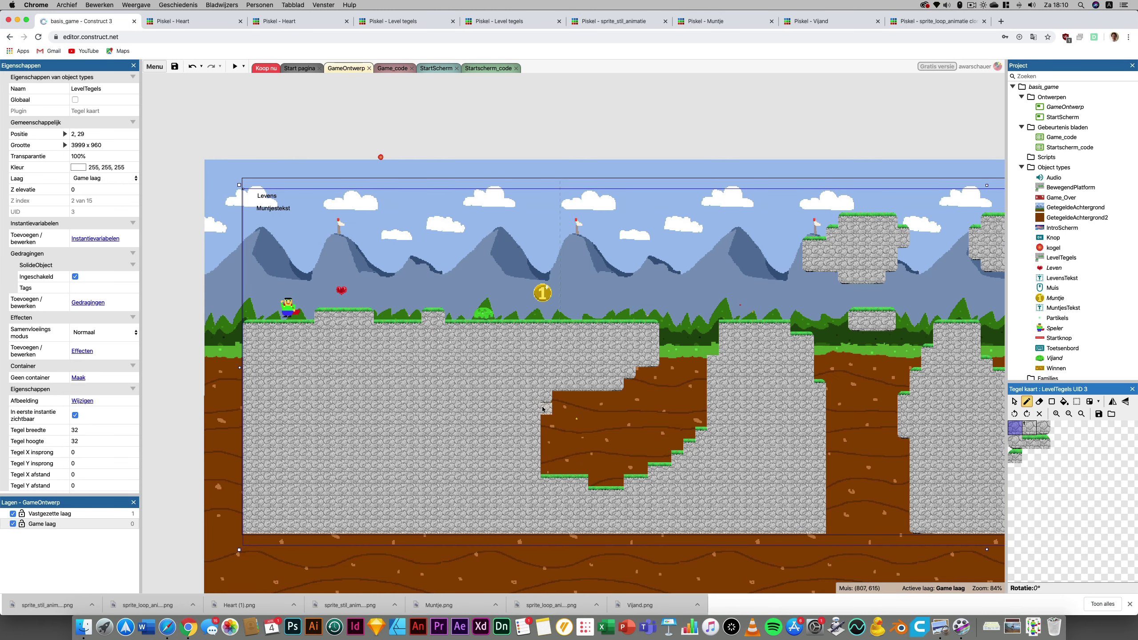
click(558, 397)
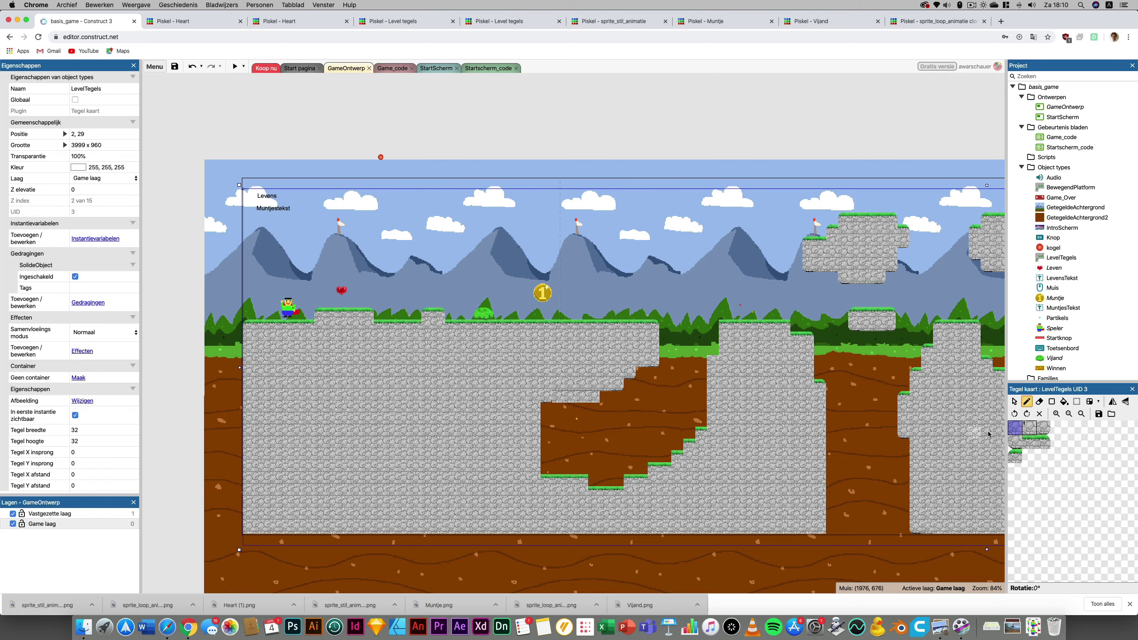
click(1043, 427)
scroll(841, 149, right, 10)
scroll(841, 148, right, 10)
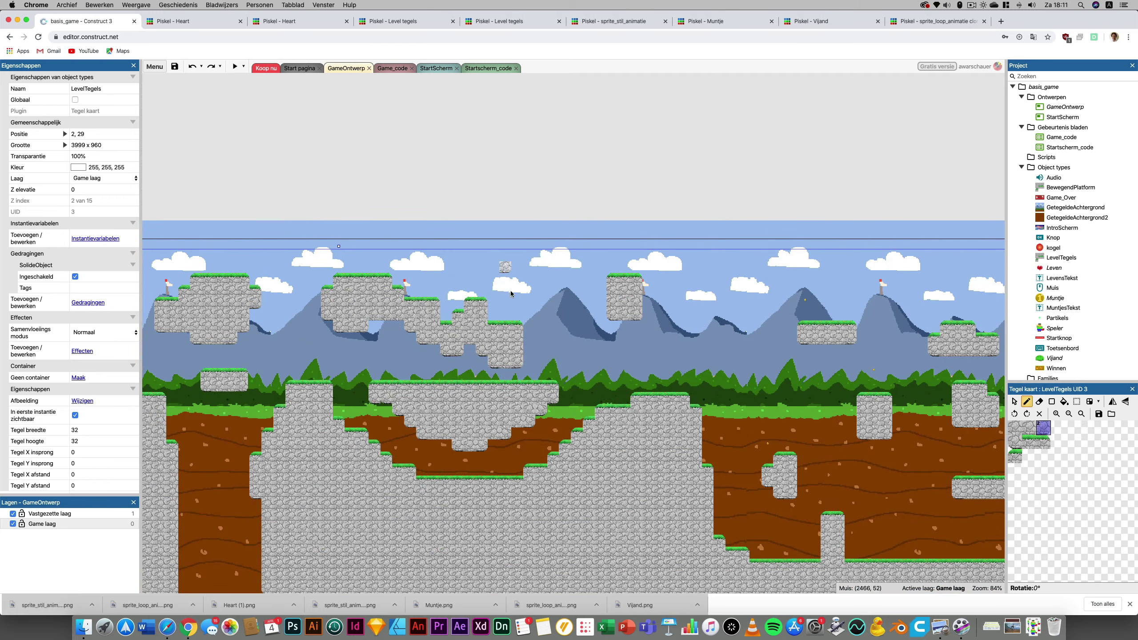
scroll(465, 420, left, 10)
scroll(539, 398, left, 1)
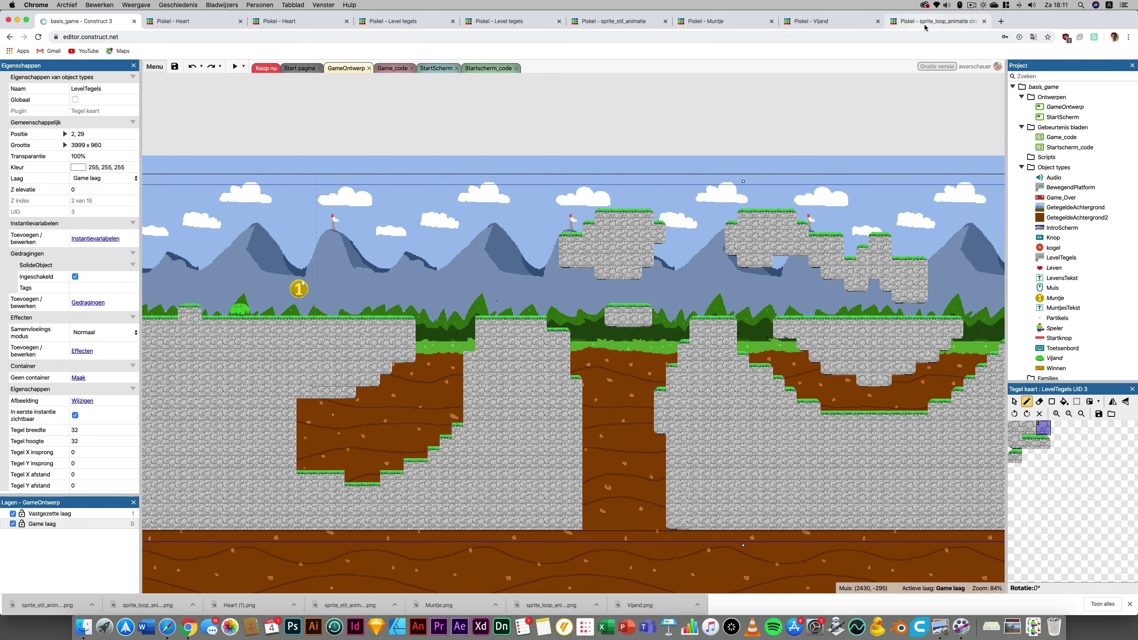
click(505, 25)
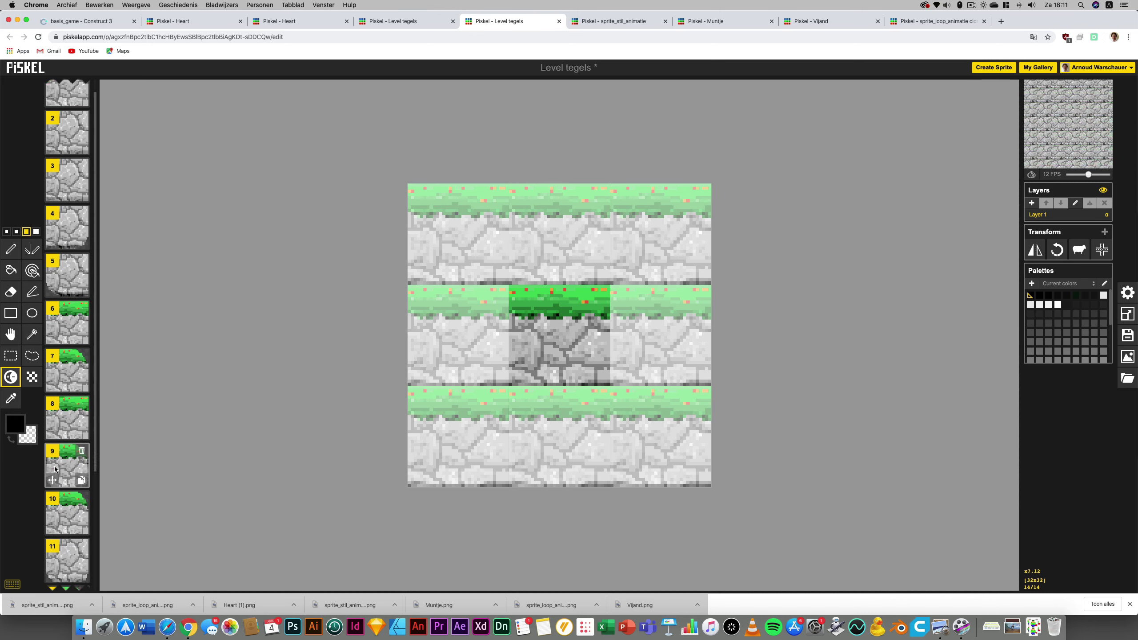
scroll(67, 313, down, 2)
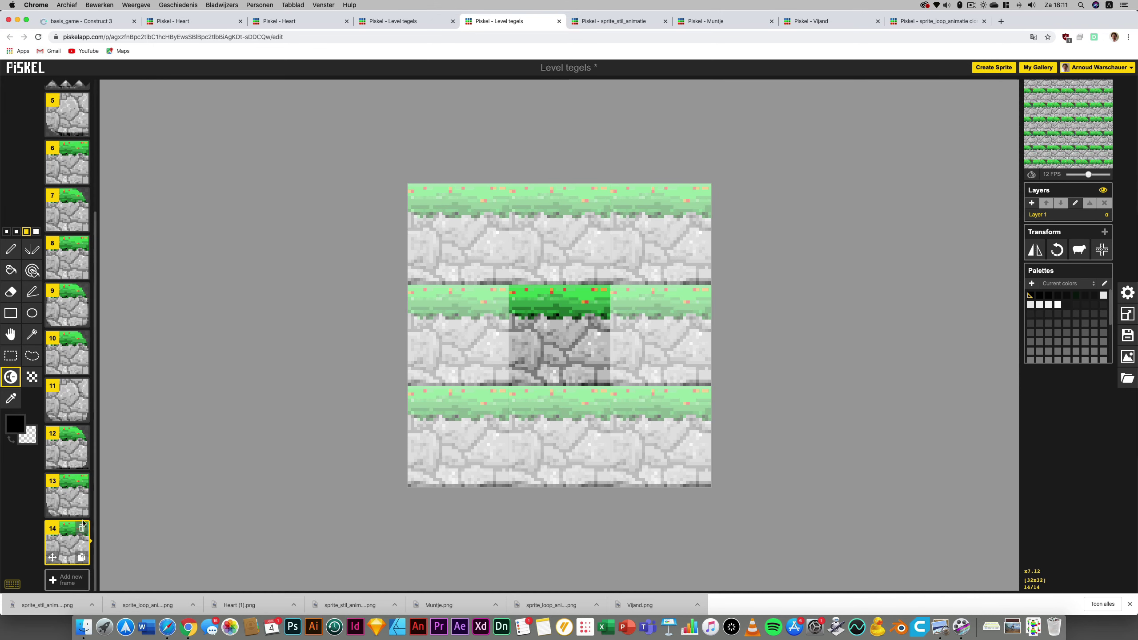
click(75, 452)
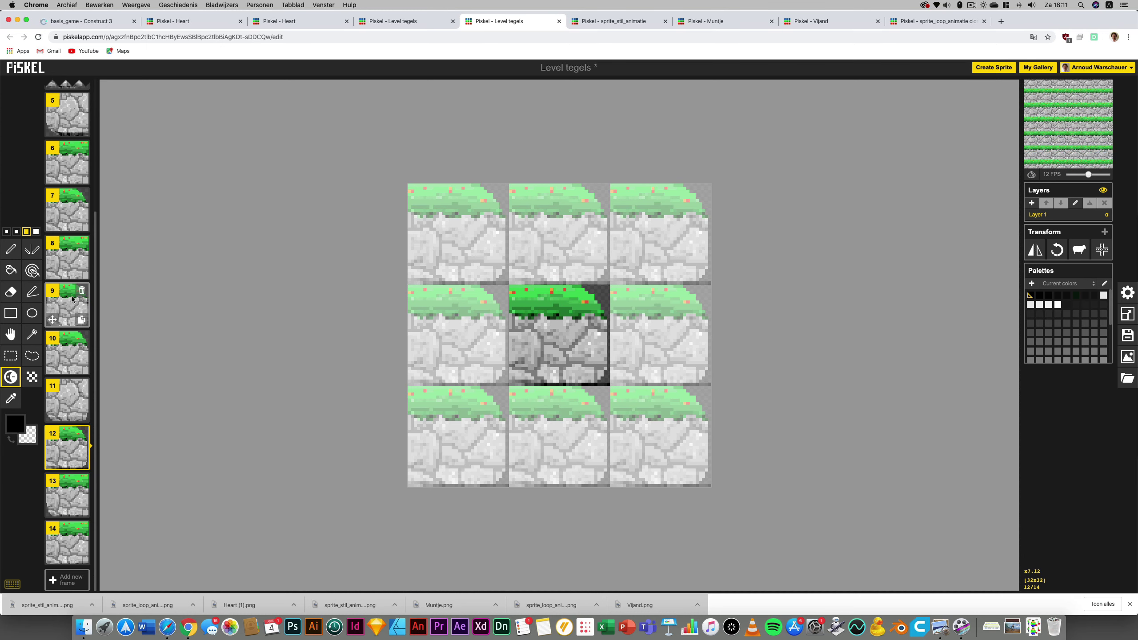
scroll(67, 305, up, 1)
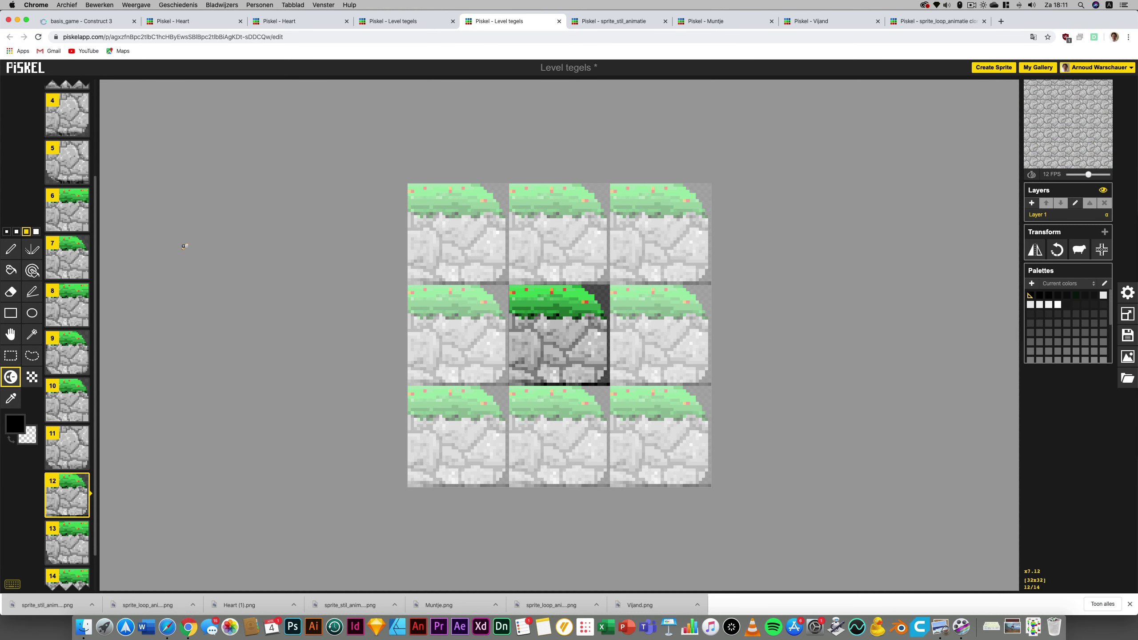
click(67, 211)
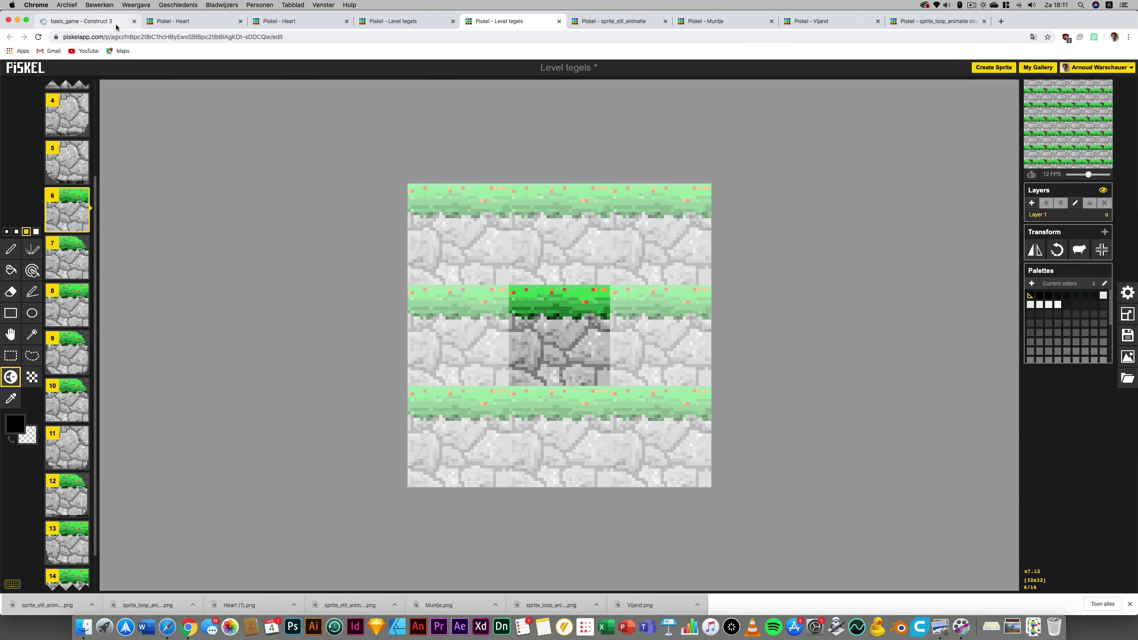
click(84, 21)
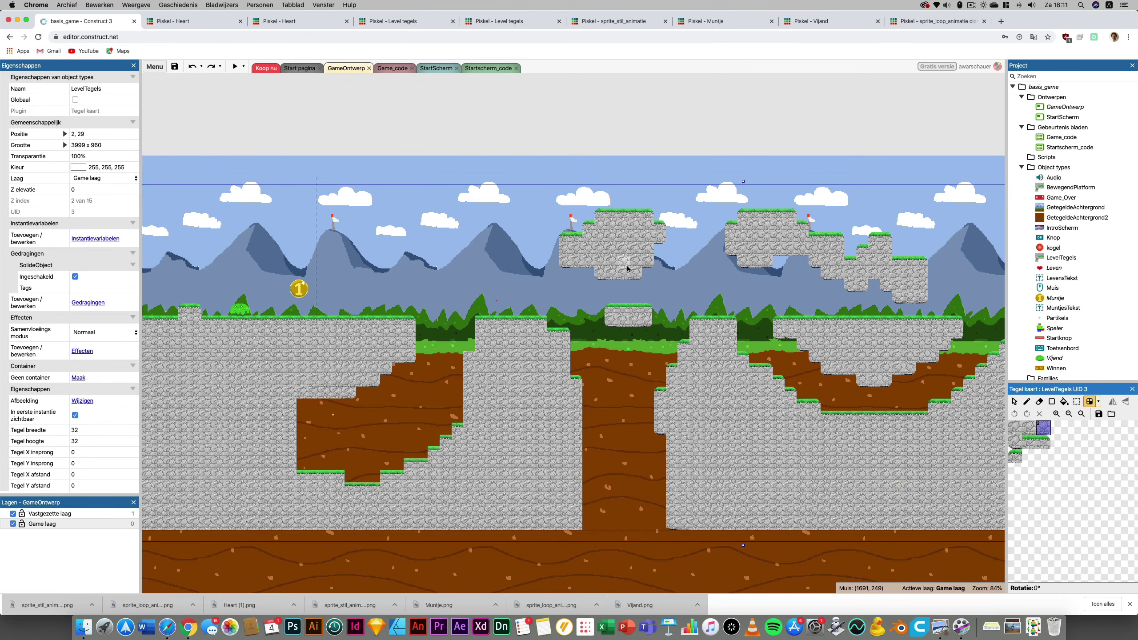
- Paint an auto-tiled, grass-topped stone block in the sky left of the existing platforms
drag(408, 224, 433, 227)
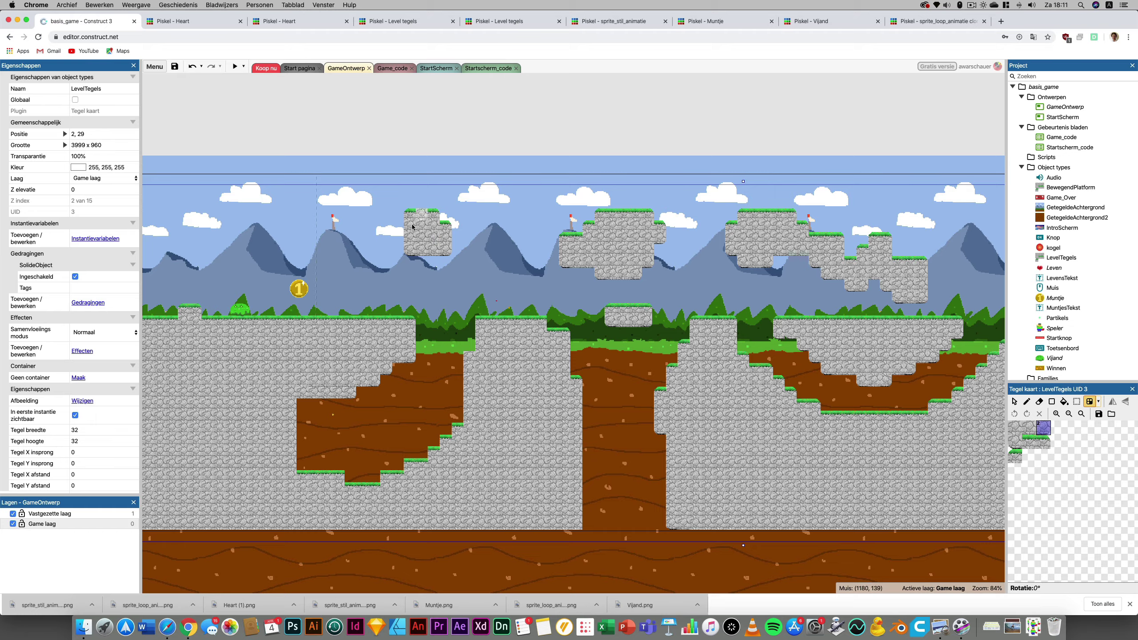
scroll(415, 208, down, 5)
ctrl+scroll(416, 206, down, 2)
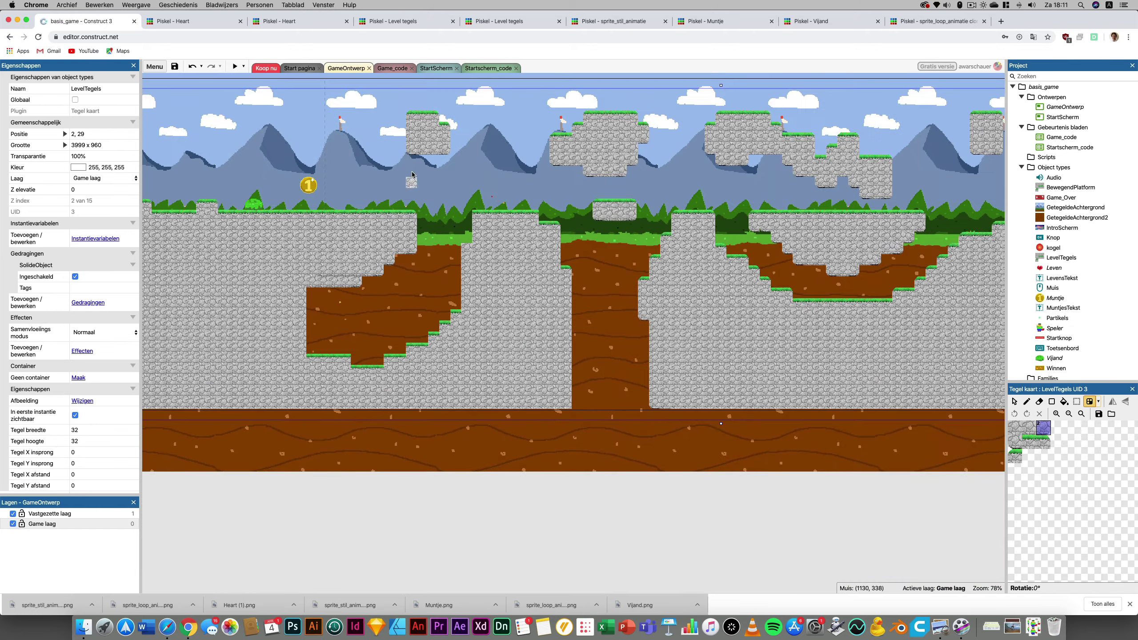
ctrl+scroll(416, 206, up, 3)
ctrl+scroll(413, 118, up, 3)
ctrl+scroll(445, 160, up, 3)
ctrl+scroll(444, 160, down, 5)
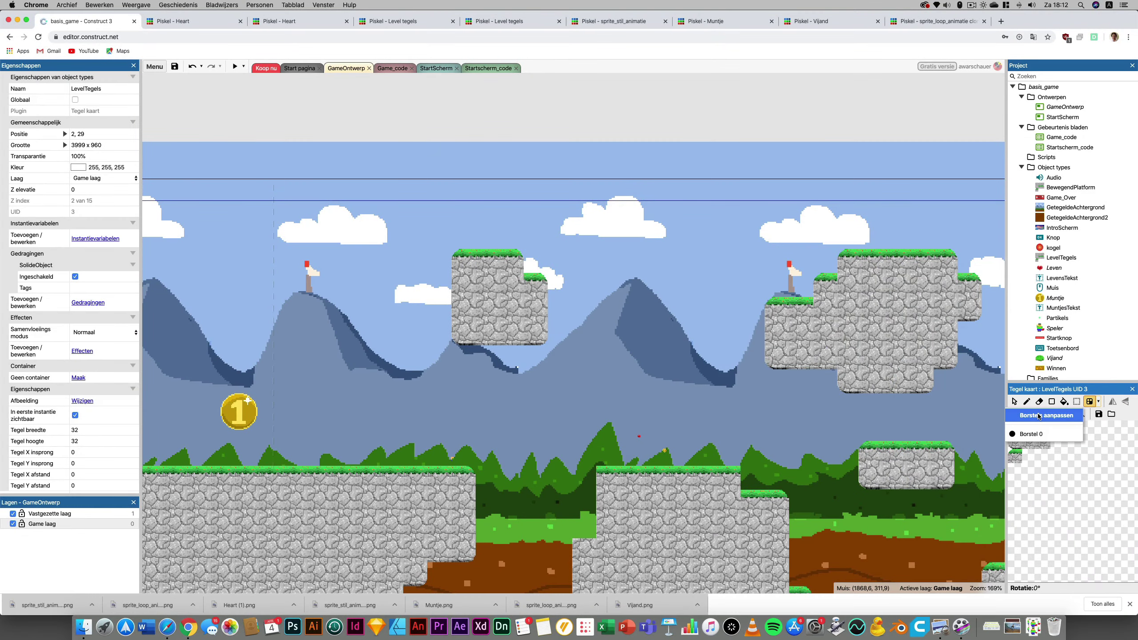
click(1039, 416)
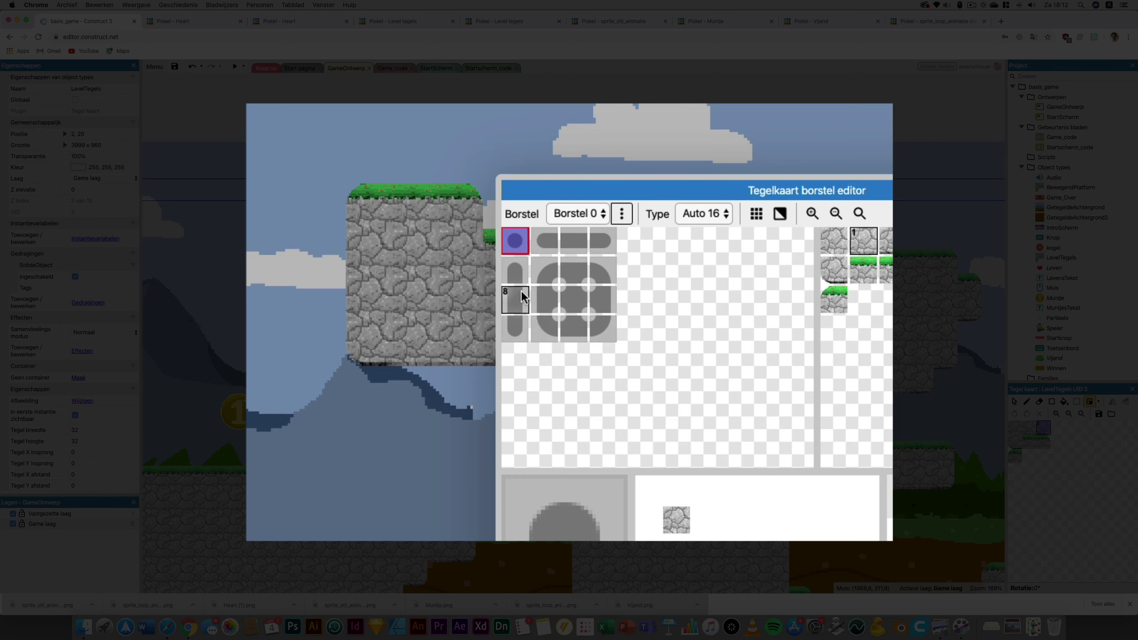
click(761, 218)
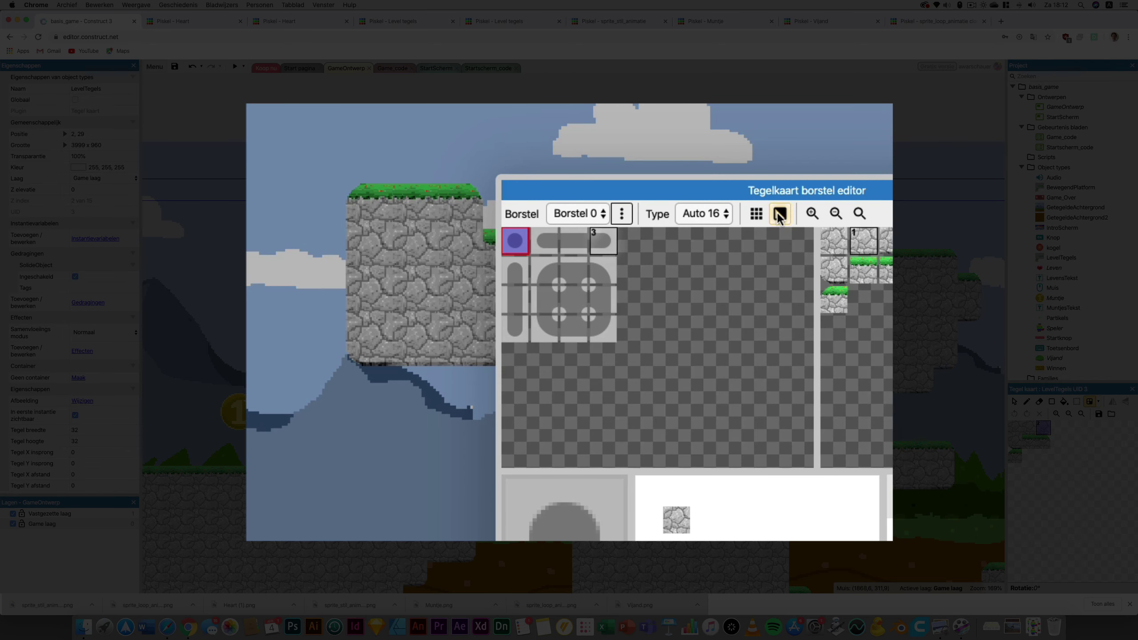
click(763, 220)
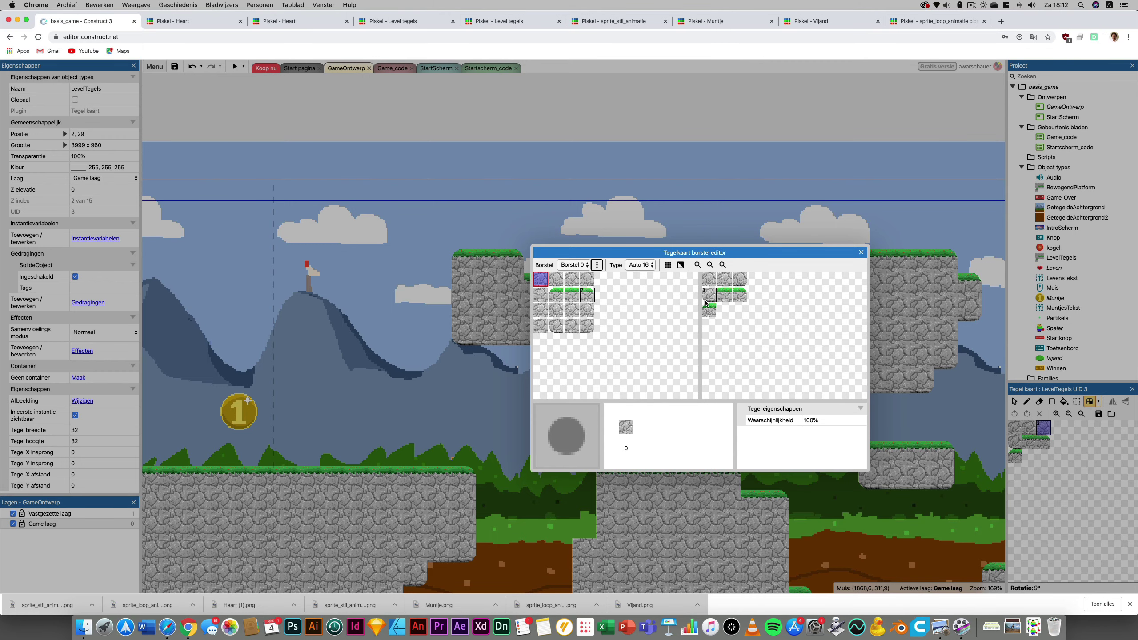
click(670, 267)
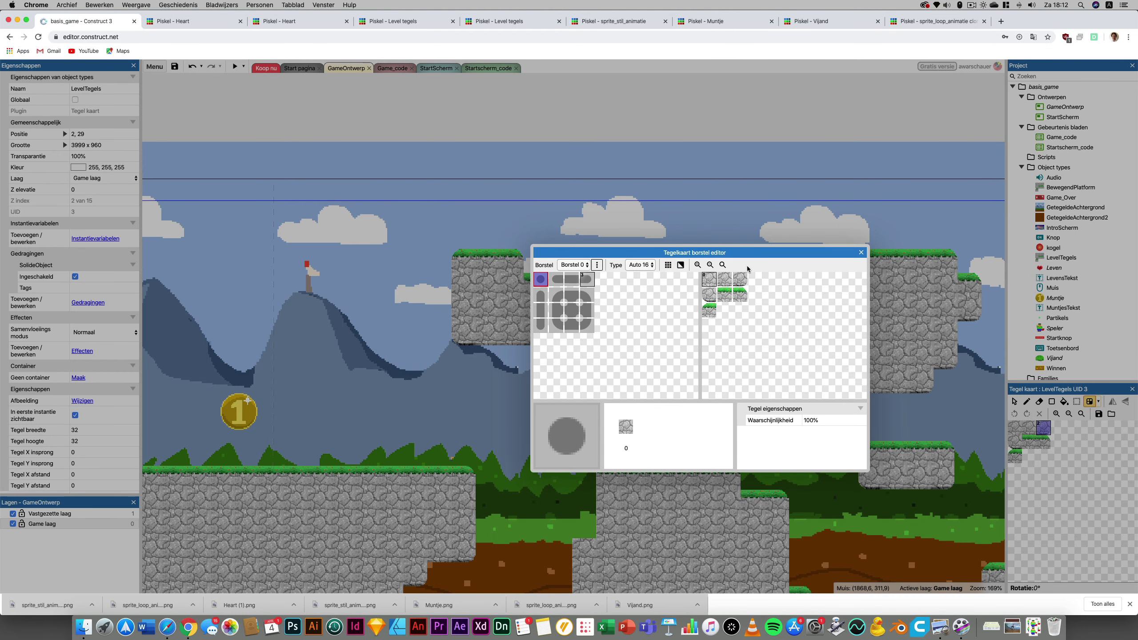
click(671, 263)
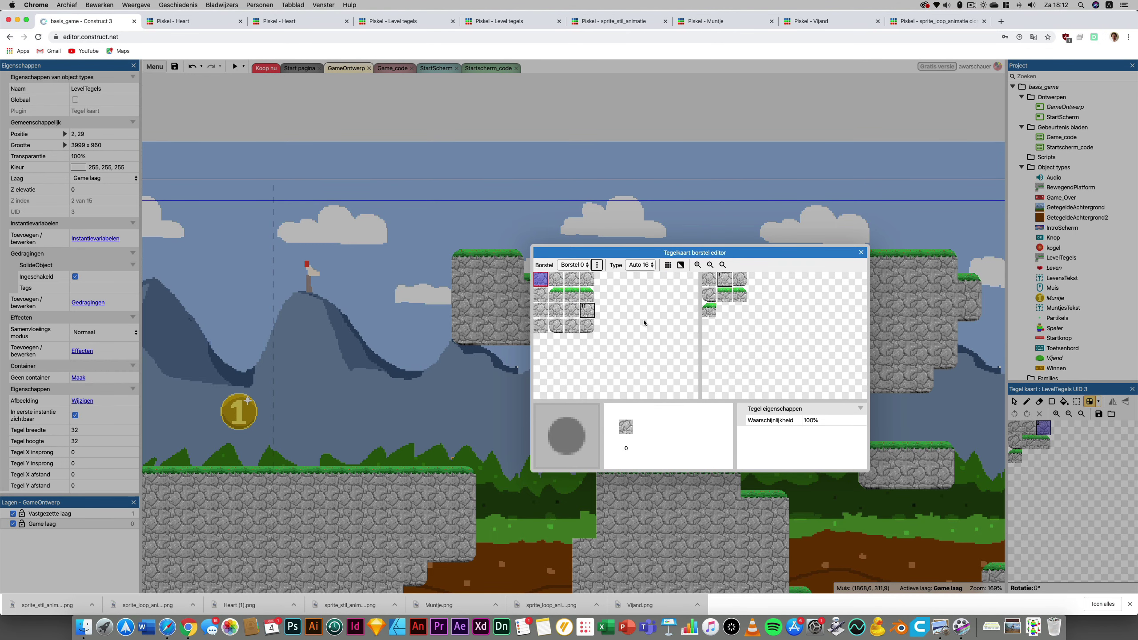
click(860, 252)
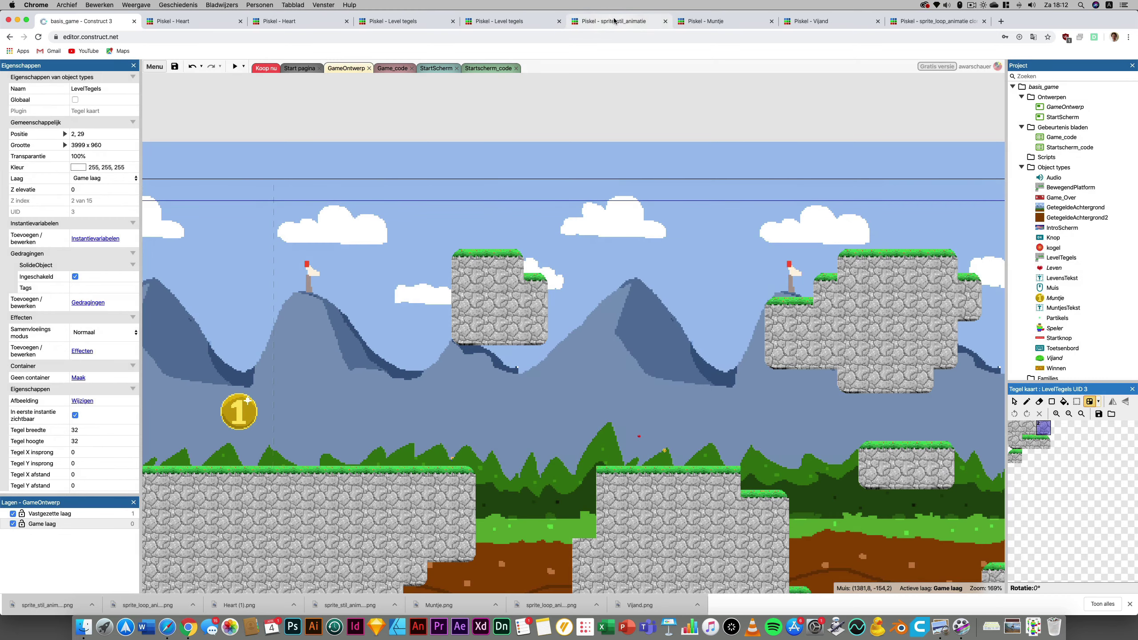
- Go from the Construct 3 project to the Level tegels tiles in the Piskel editor
click(398, 21)
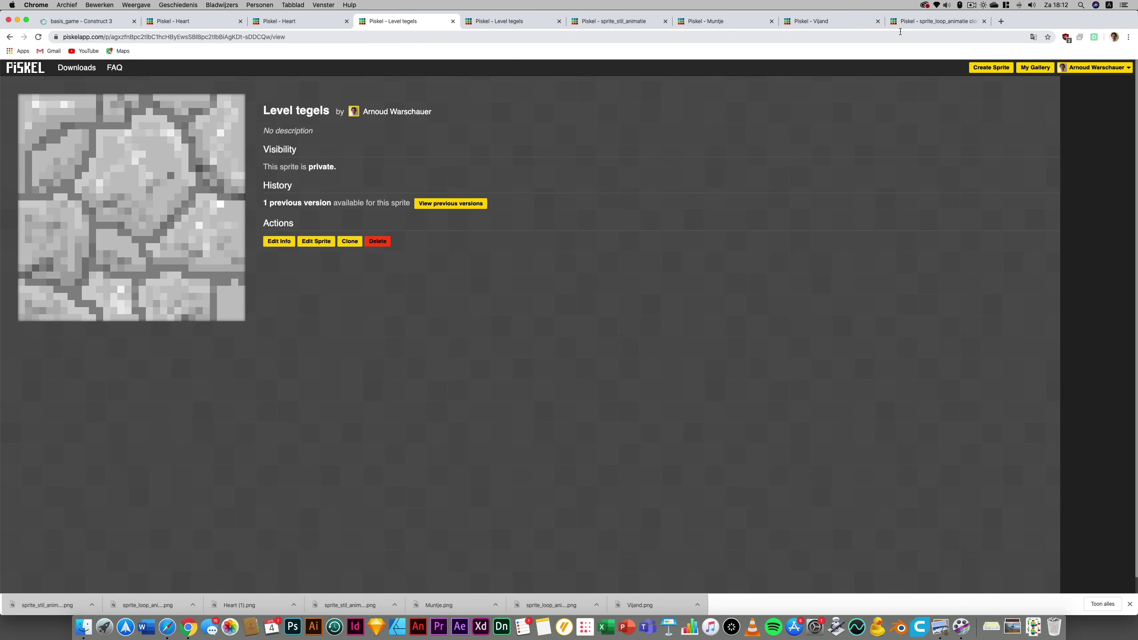
click(99, 23)
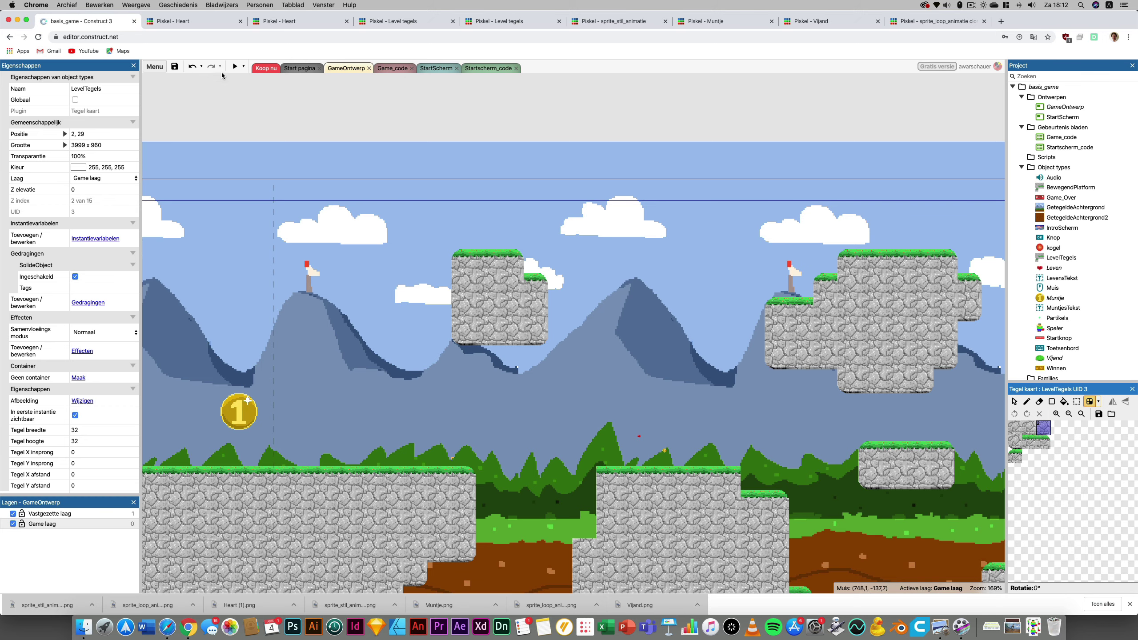
click(395, 22)
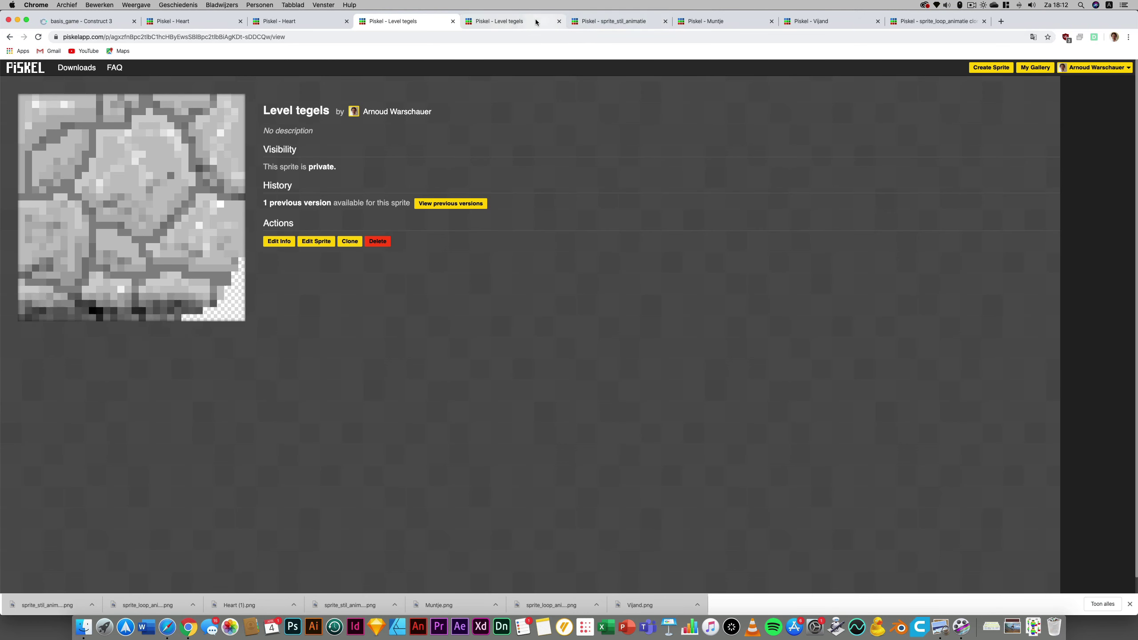
key(ctrl+Tab)
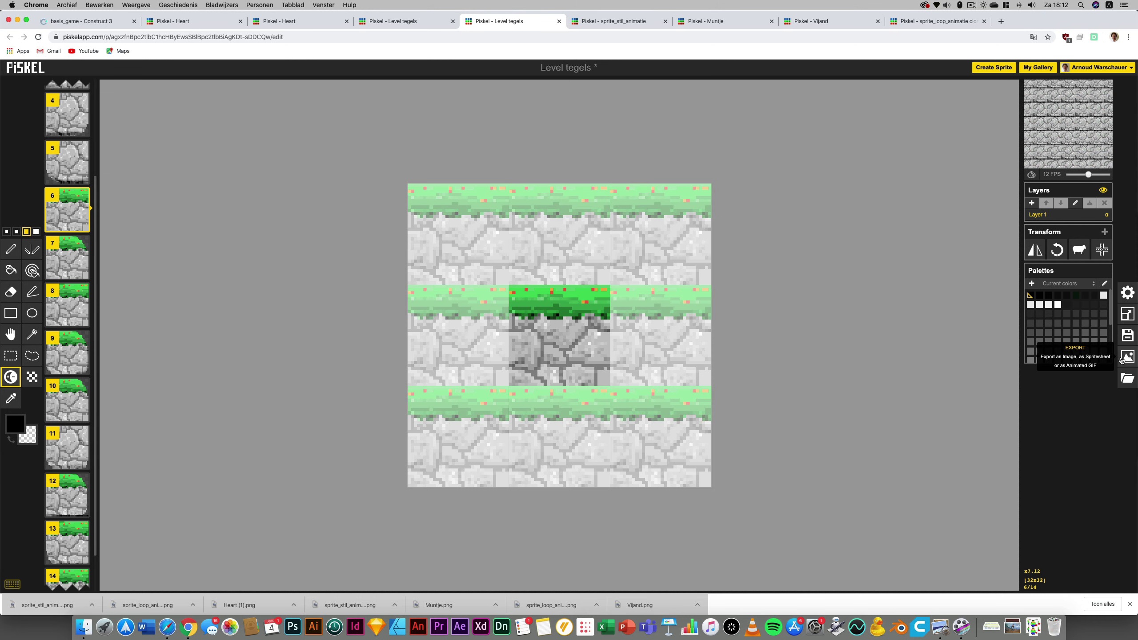
- Download the tiles as a PNG spritesheet and drag it into the Construct 3 tilemap's tileset
click(1128, 358)
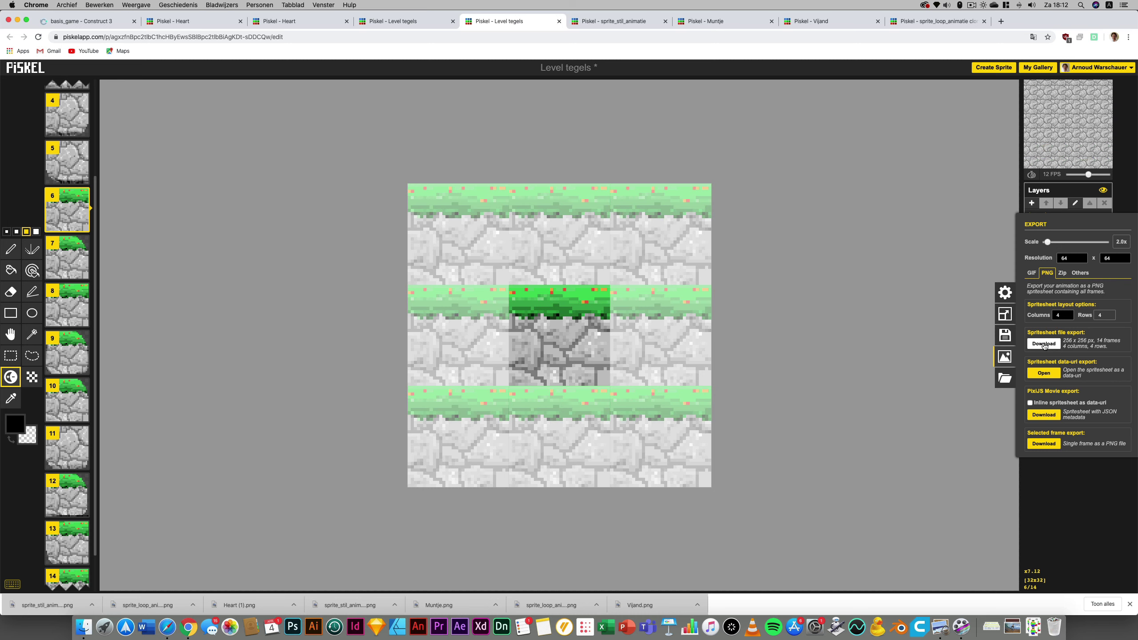
click(1044, 343)
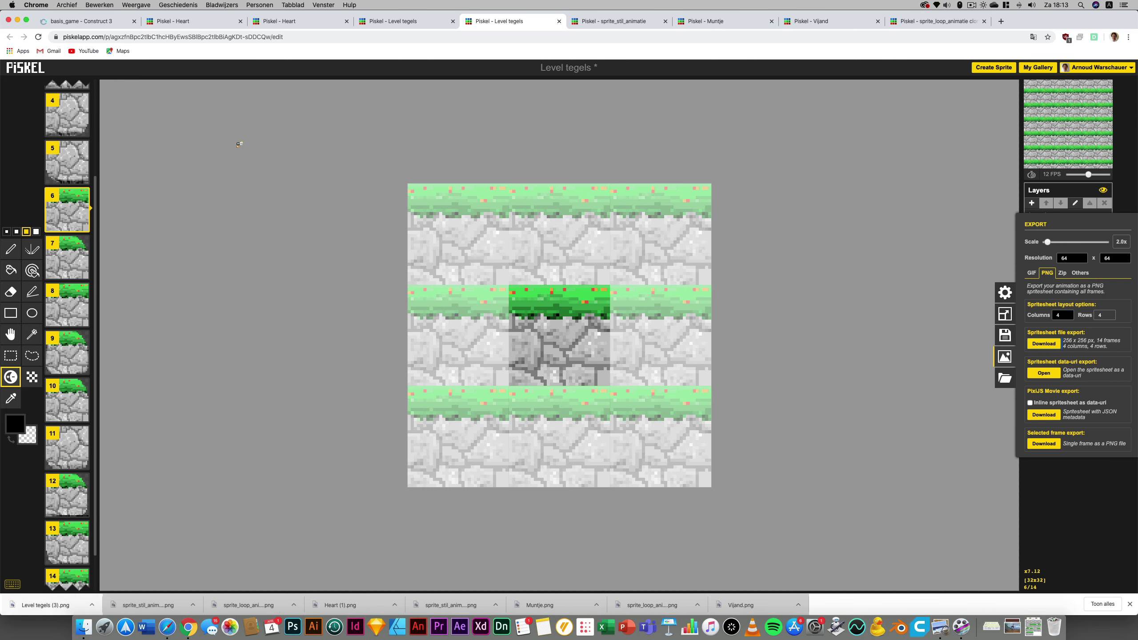
key(super+1)
drag(44, 605, 1003, 460)
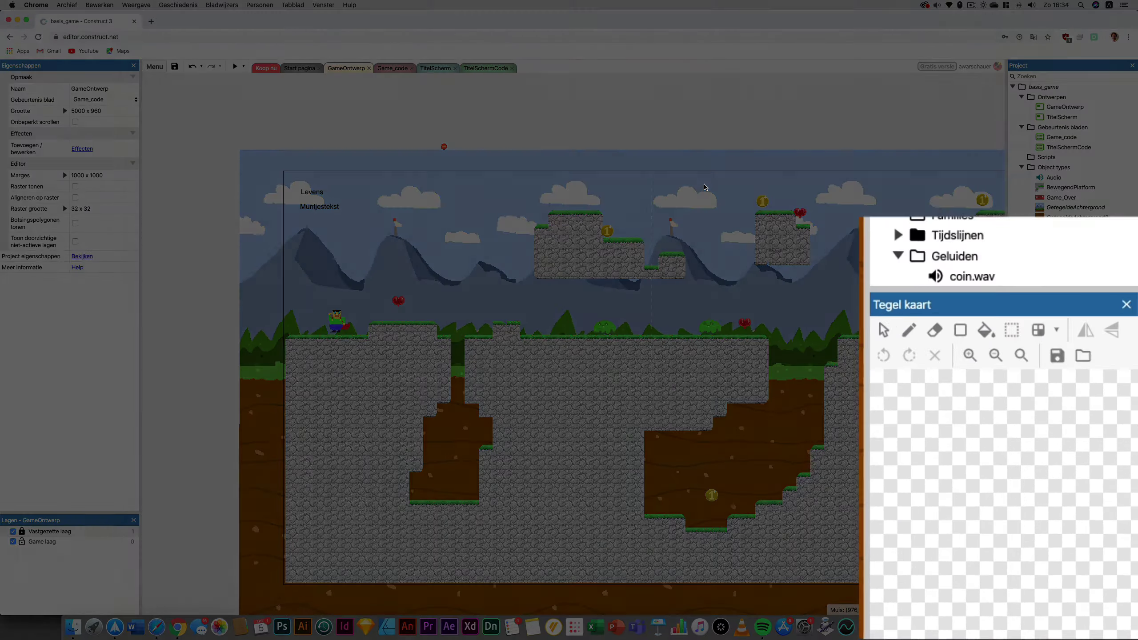
- Select the LevelTegels tilemap, pick the top-left tile for single-tile painting, and close the tilemap panel
click(619, 423)
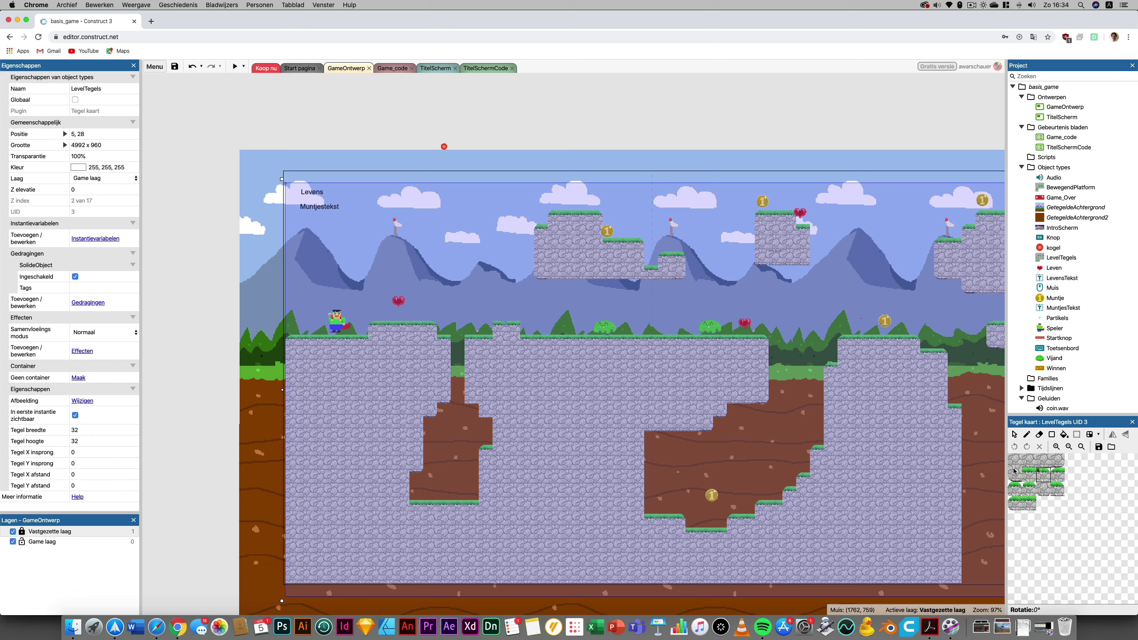
click(1029, 461)
click(1029, 437)
click(1132, 422)
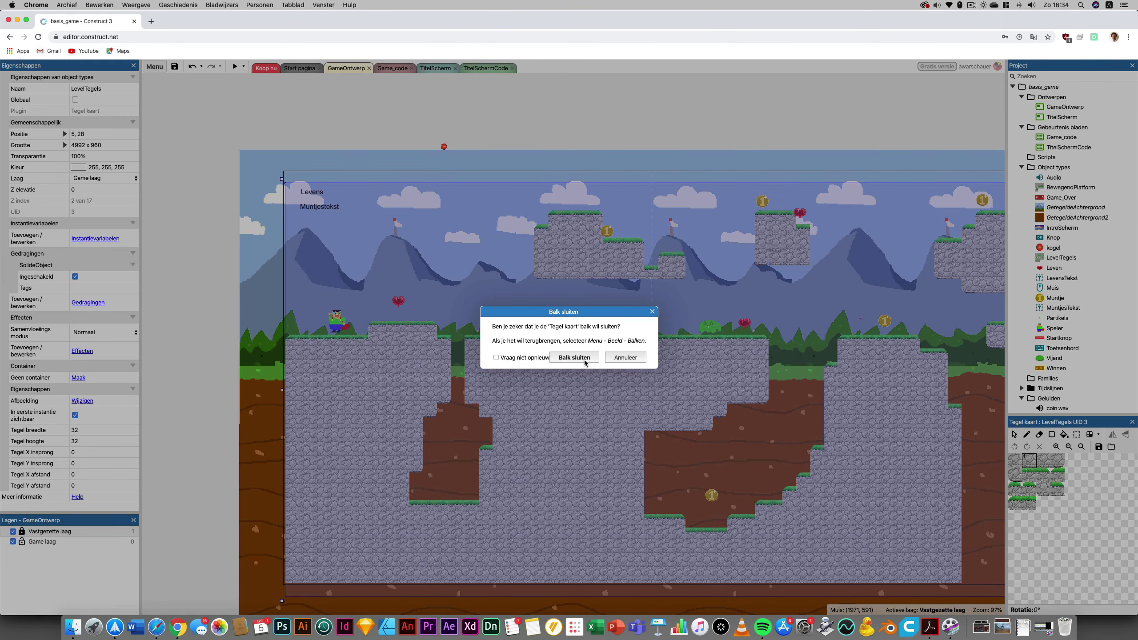
click(585, 362)
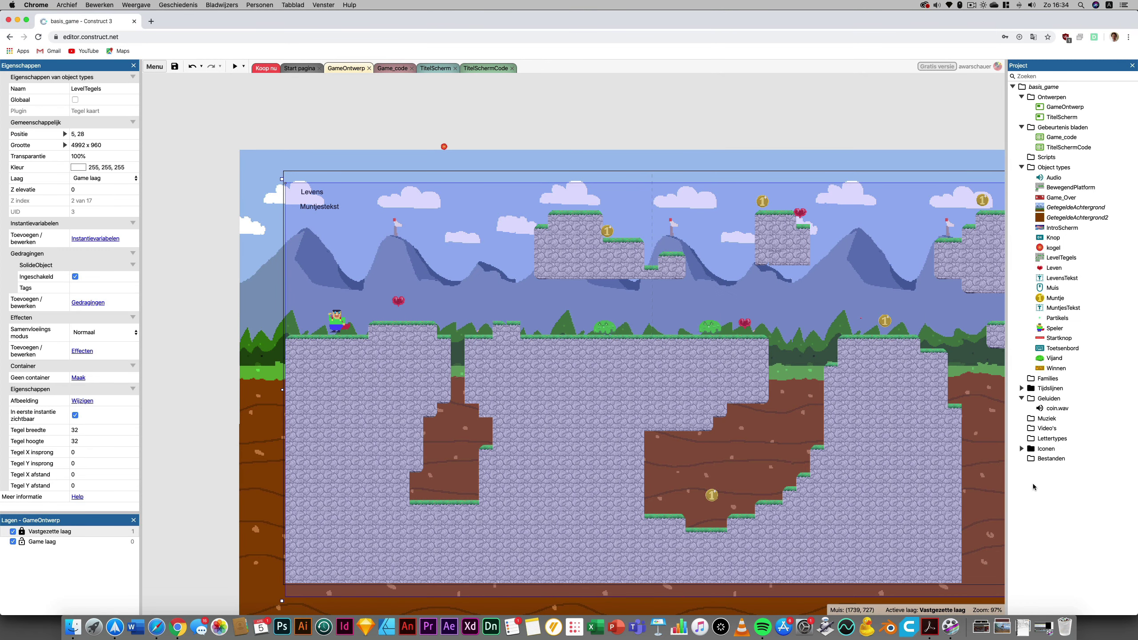
- Show the Tegel kaart bar via Menu > Weergave > Balken and dock it beside the layout
click(155, 67)
mouse_move(174, 106)
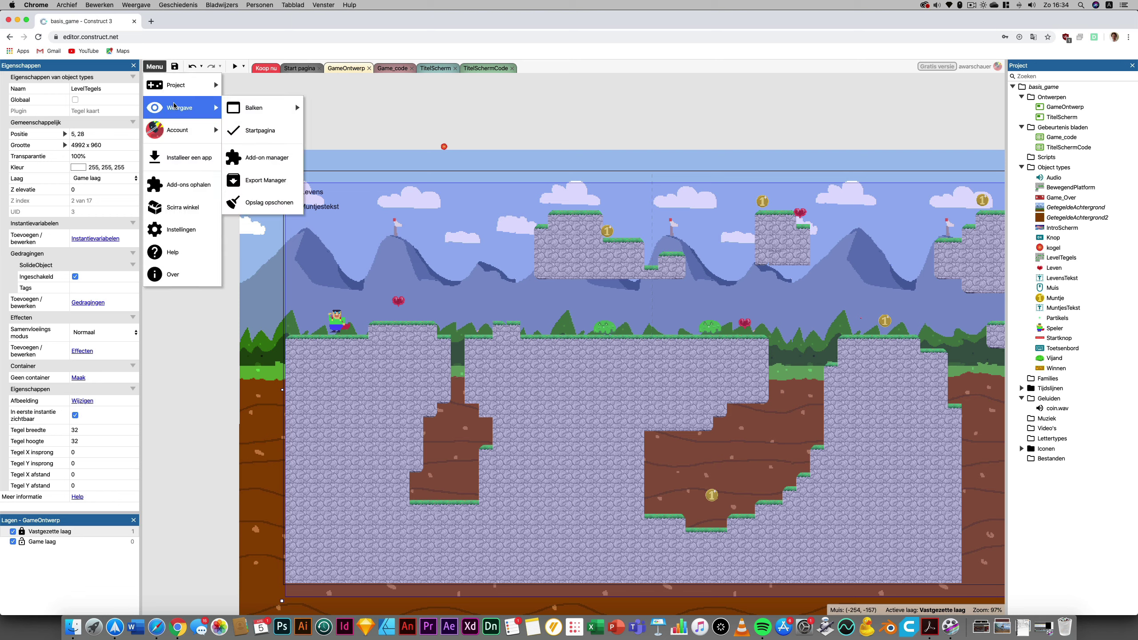
mouse_move(269, 108)
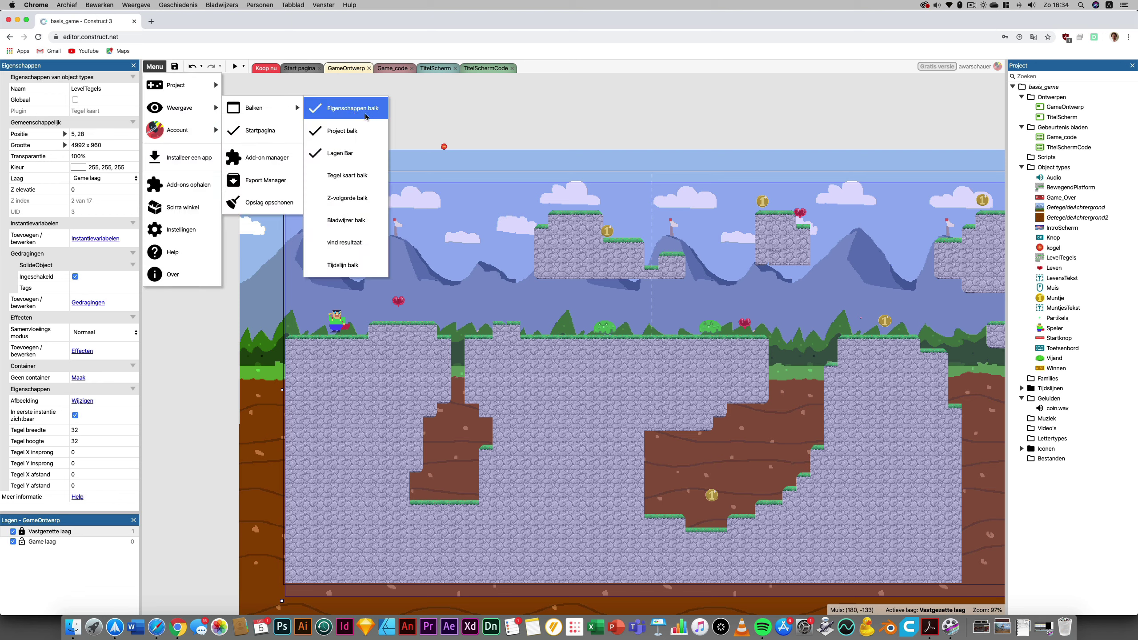
click(352, 177)
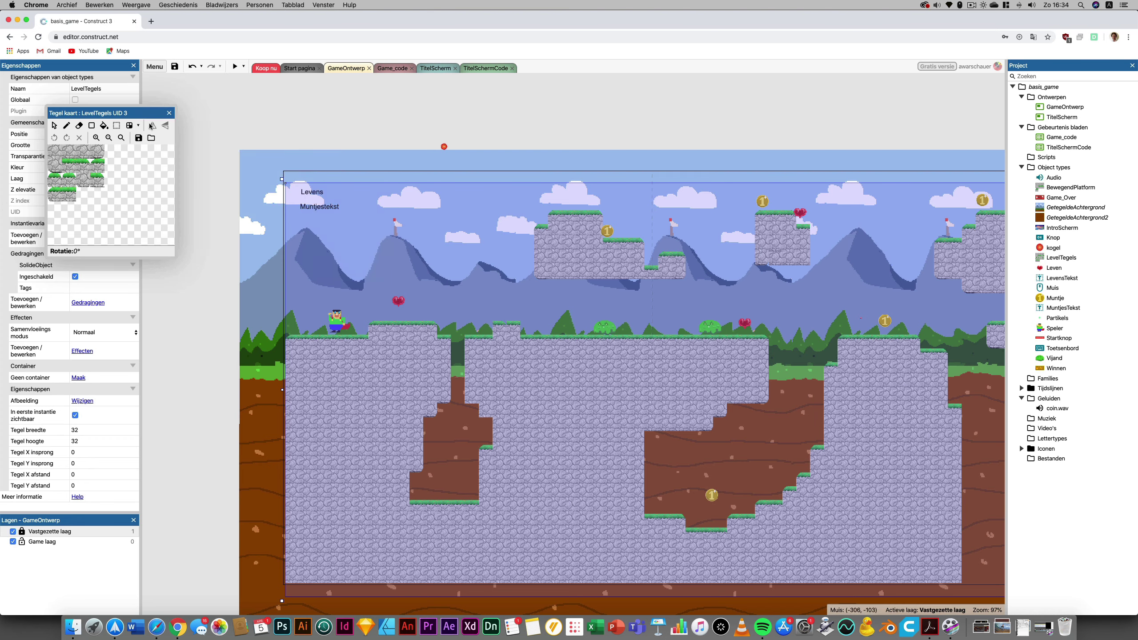
mouse_move(147, 116)
mouse_down()
mouse_move(580, 372)
mouse_move(758, 433)
mouse_move(1068, 361)
mouse_move(1050, 403)
mouse_up()
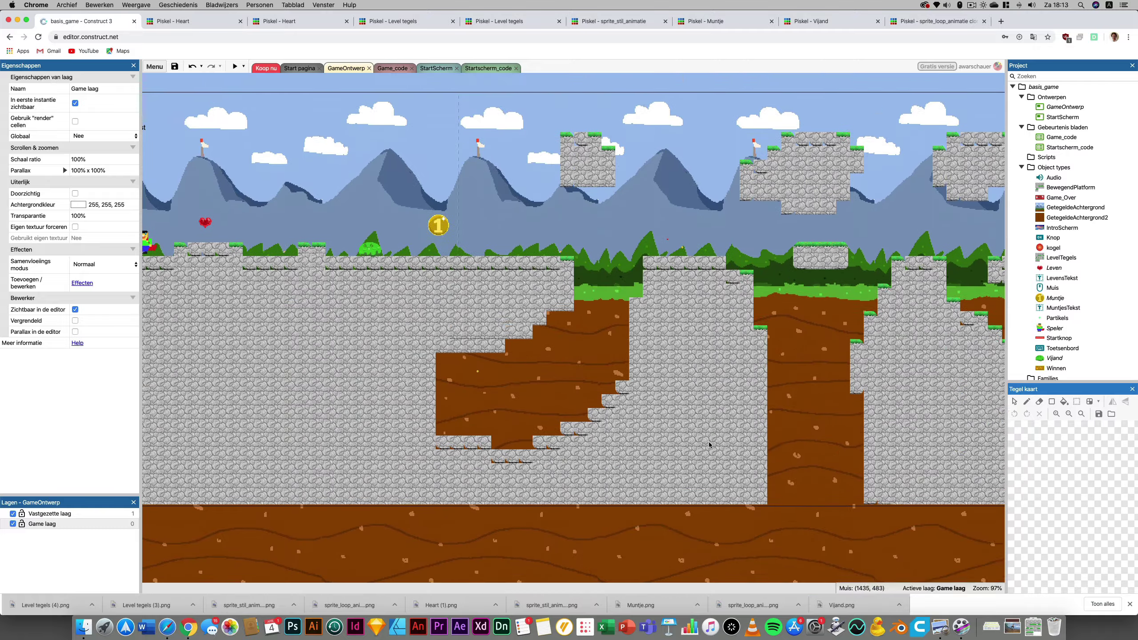
- Select the LevelTegels tilemap in the level so its stone-and-grass tiles fill the Tegel kaart bar
scroll(895, 506, right, 2)
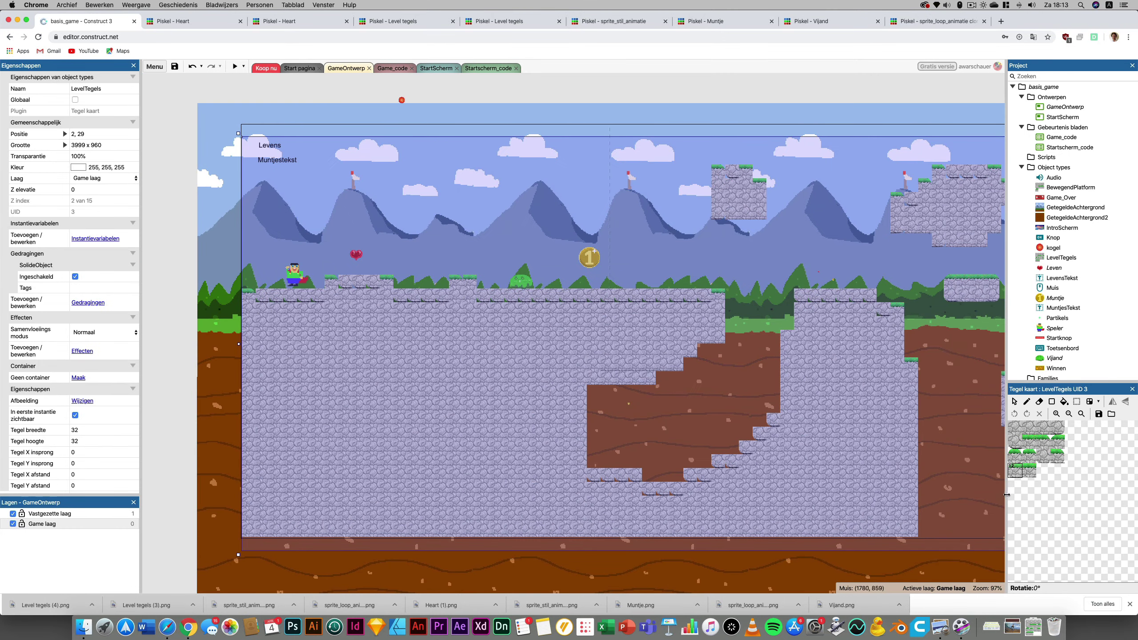
click(50, 513)
scroll(415, 468, right, 2)
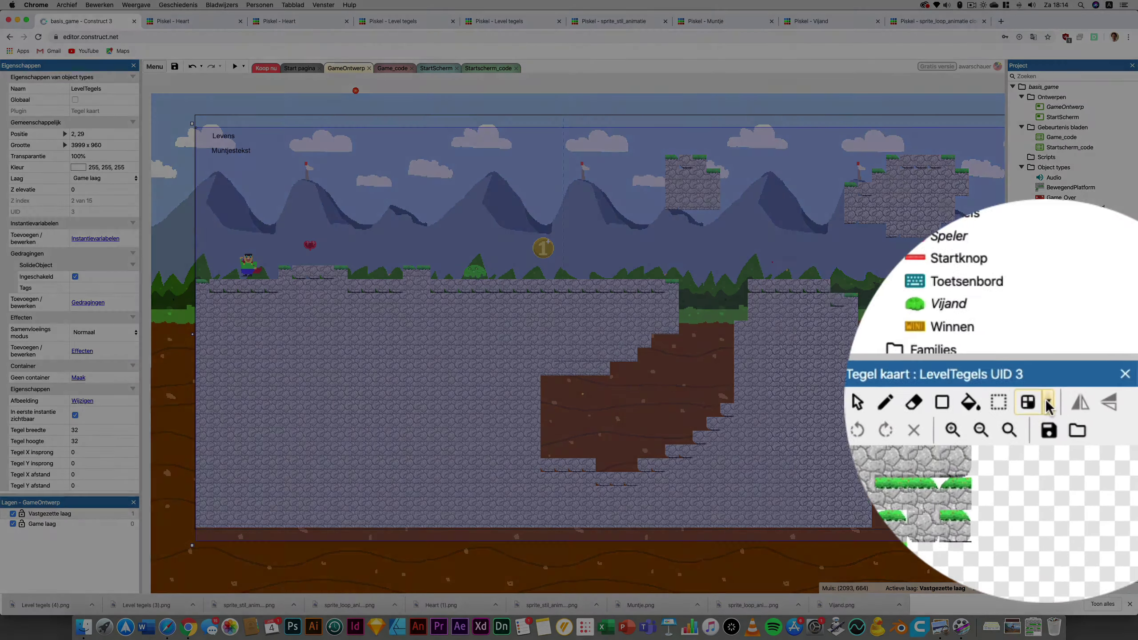
- Choose Borstels aanpassen from the Tegel kaart brush dropdown to edit Borstel 0
click(1046, 405)
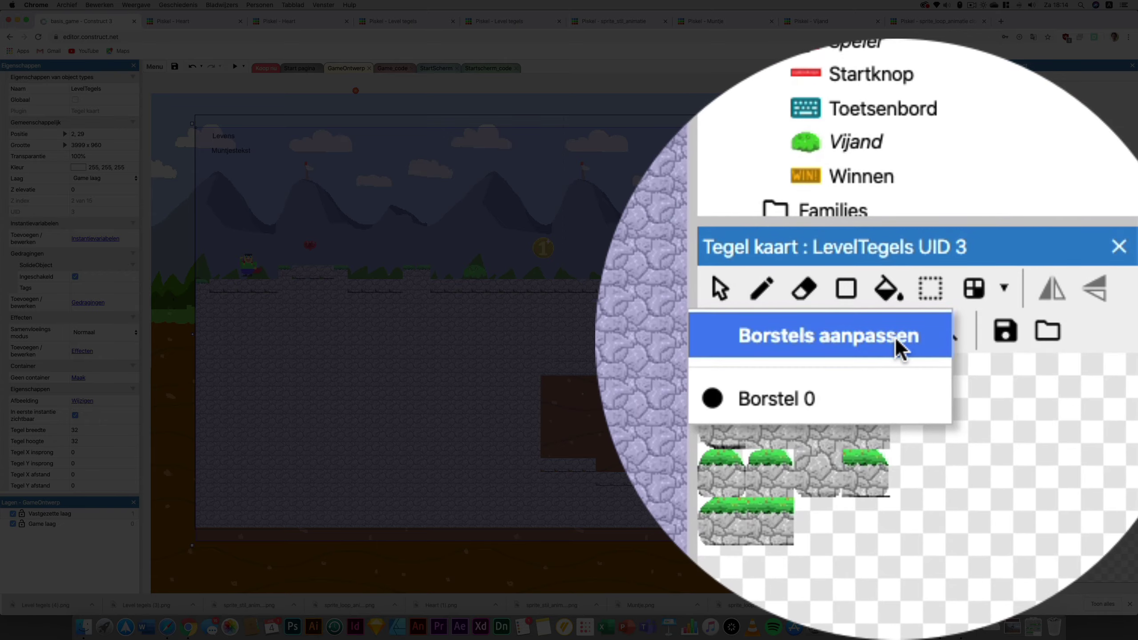
click(1068, 419)
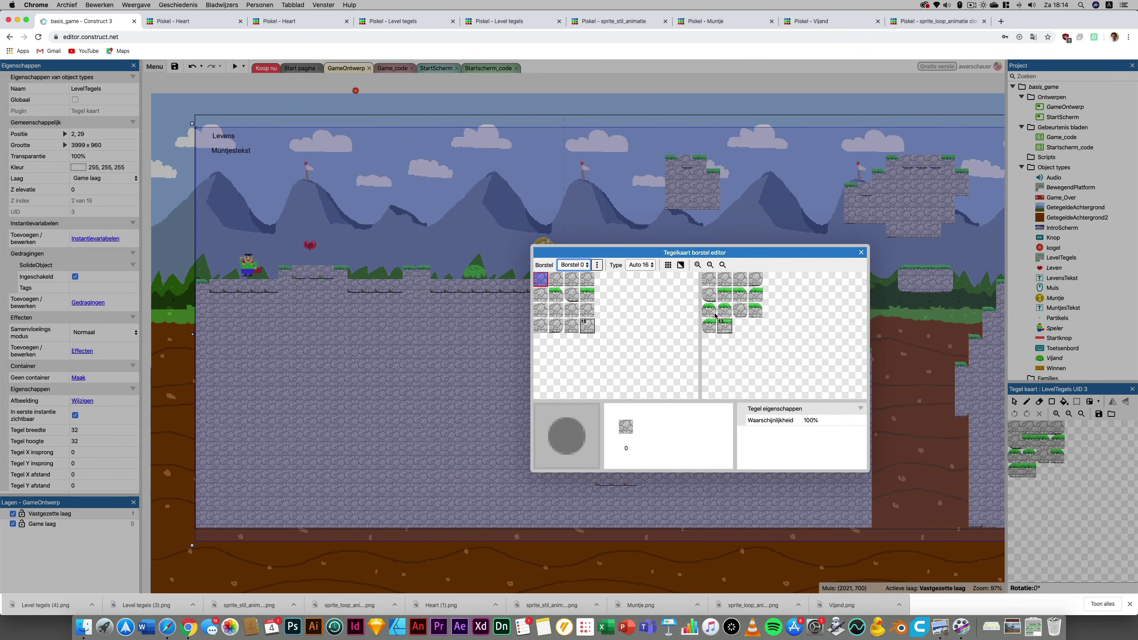
- Add the Auto 16 template shapes to Borstel 0 and compare template and tile views
click(669, 268)
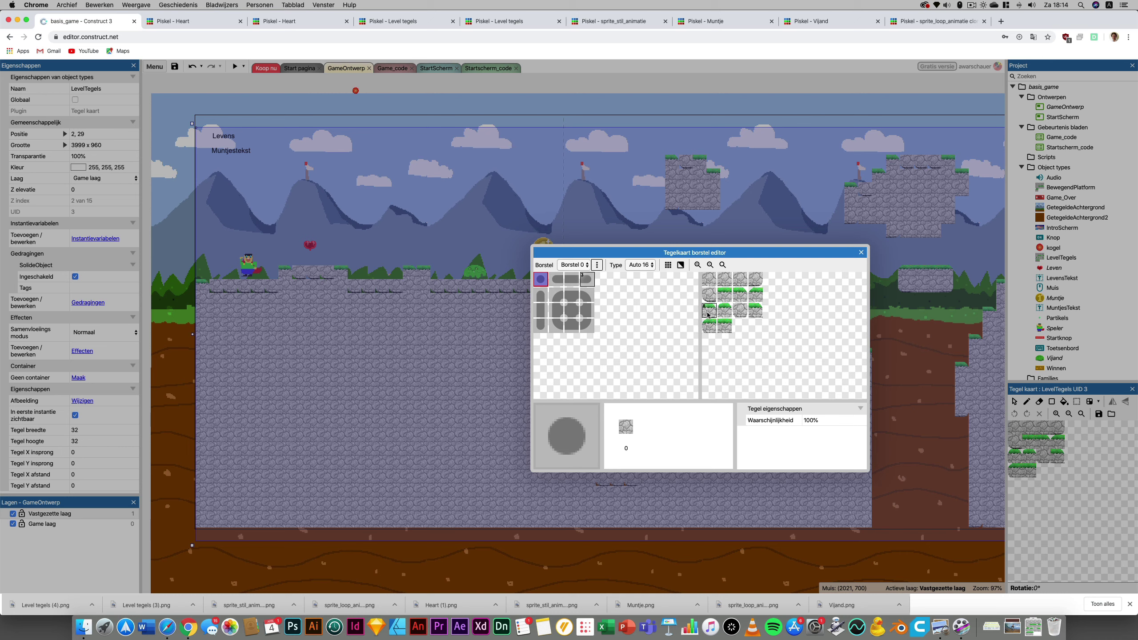
key(Right)
key(Right)
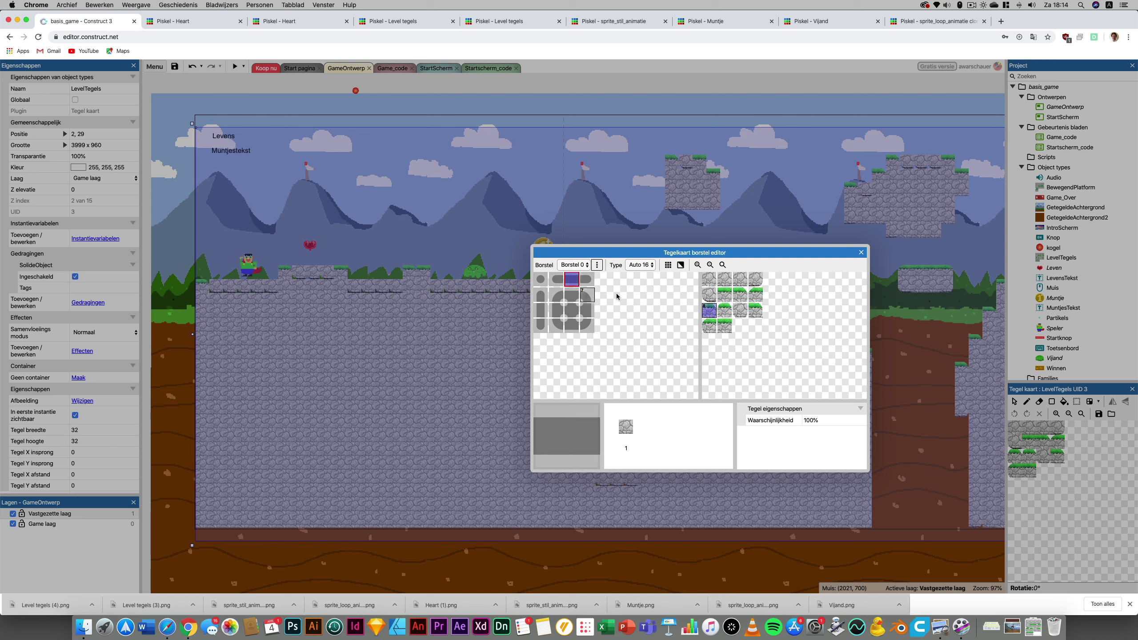
click(555, 279)
click(668, 265)
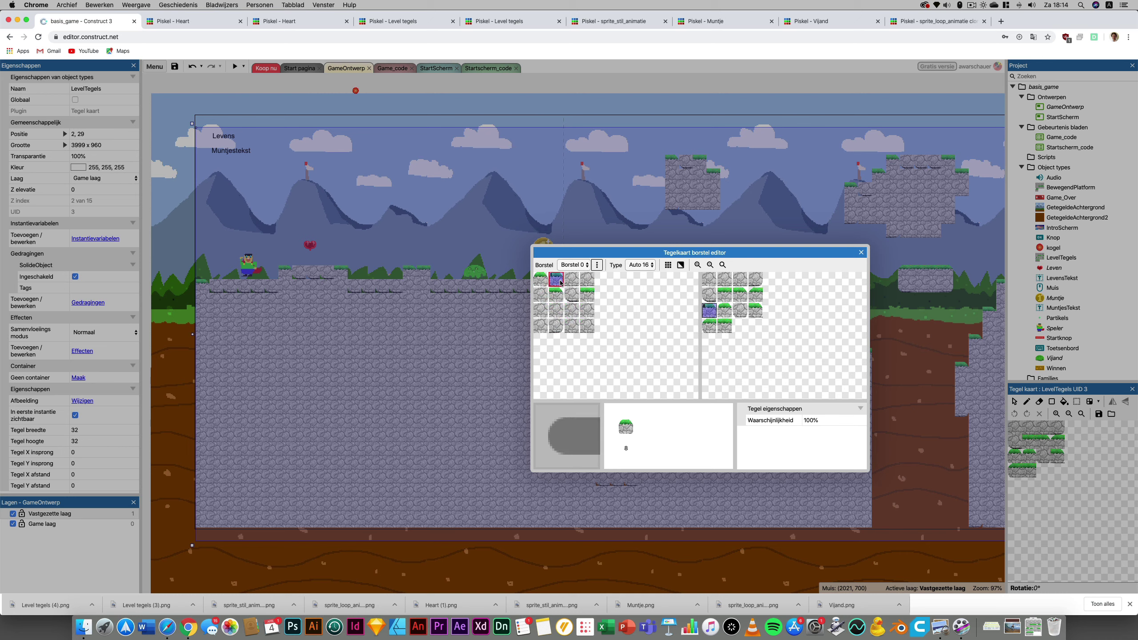
click(668, 265)
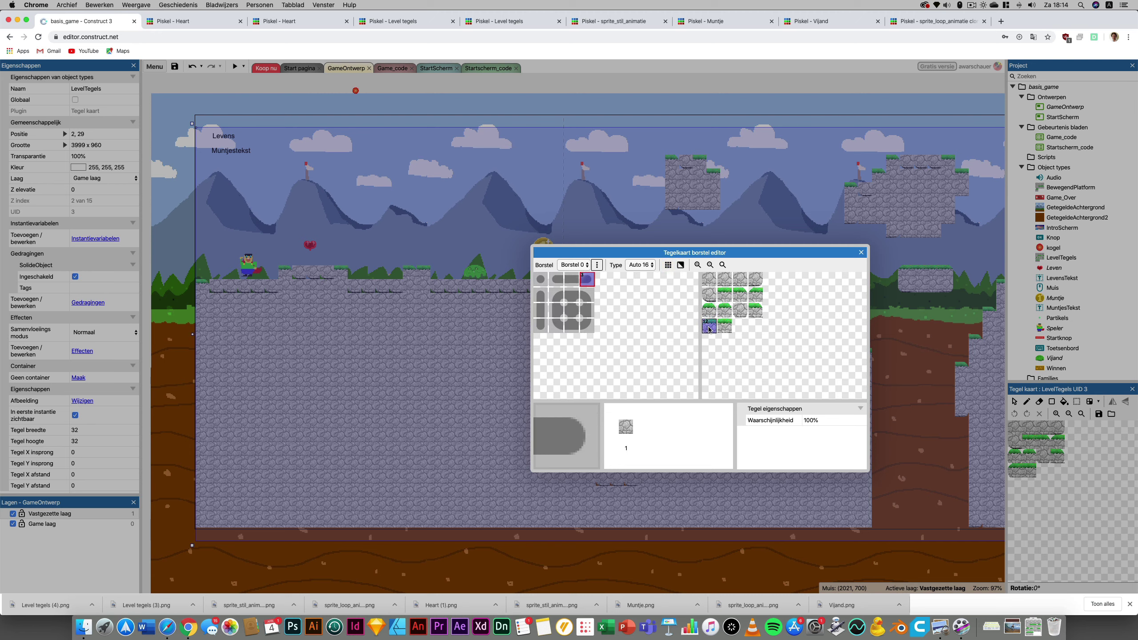
- Assign tileset tiles to the first brush shapes, including tile 11 for the top-right corner and tile 0
click(572, 280)
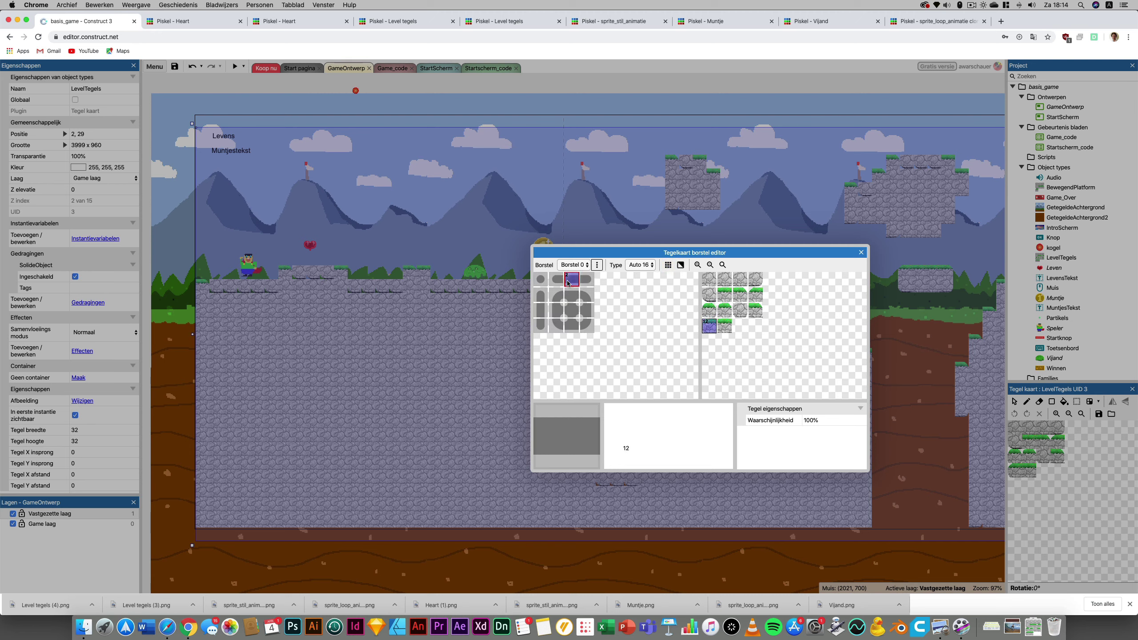
click(723, 331)
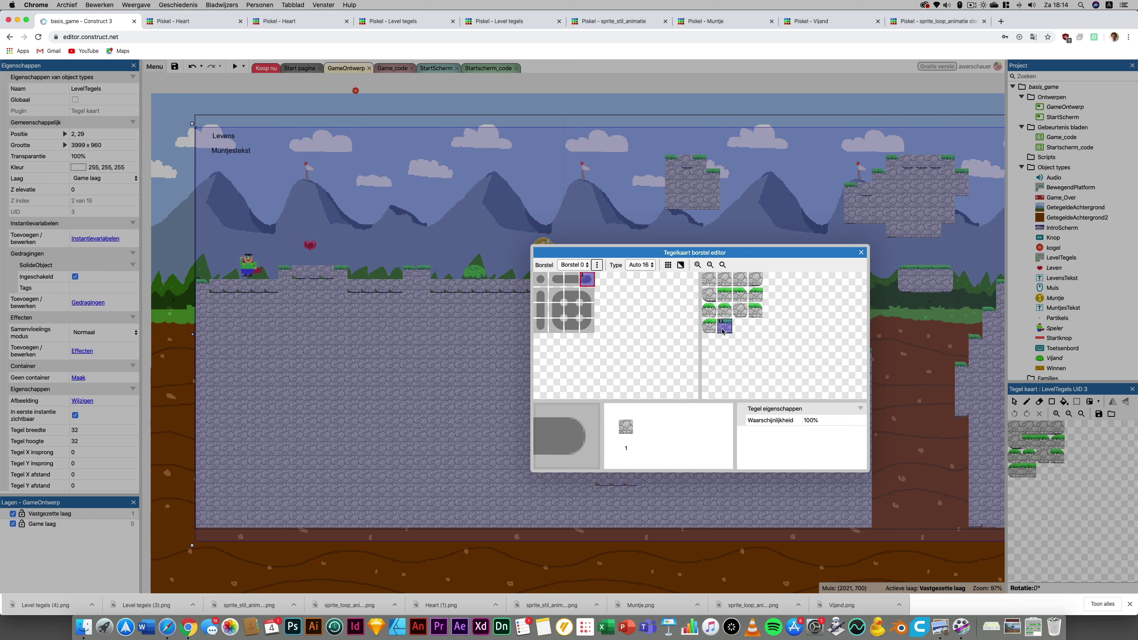
click(756, 316)
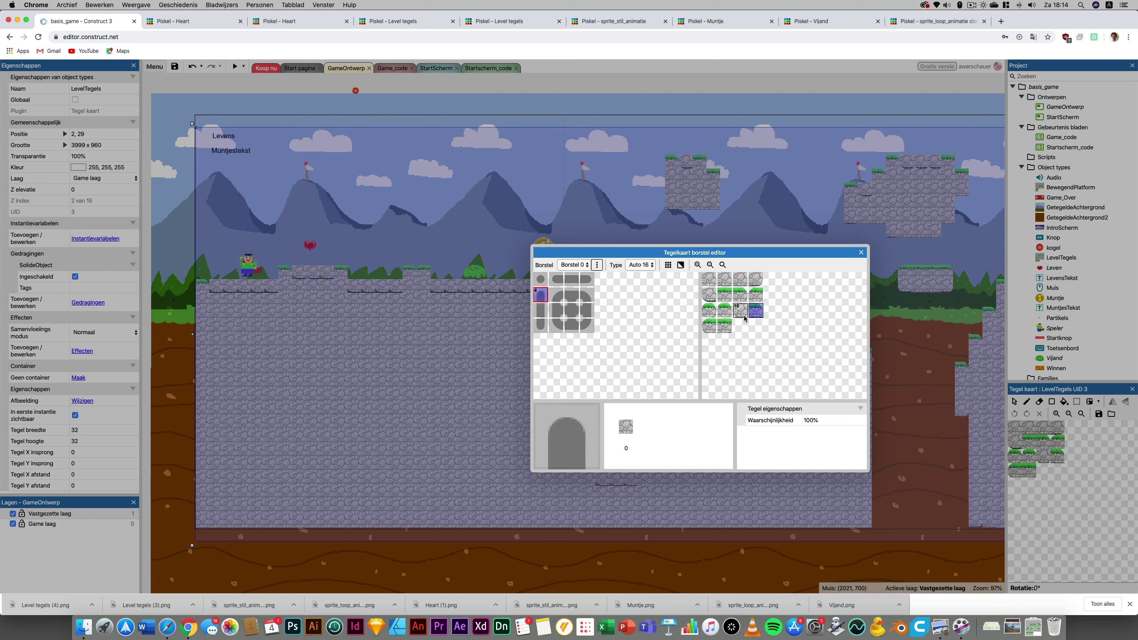
click(724, 310)
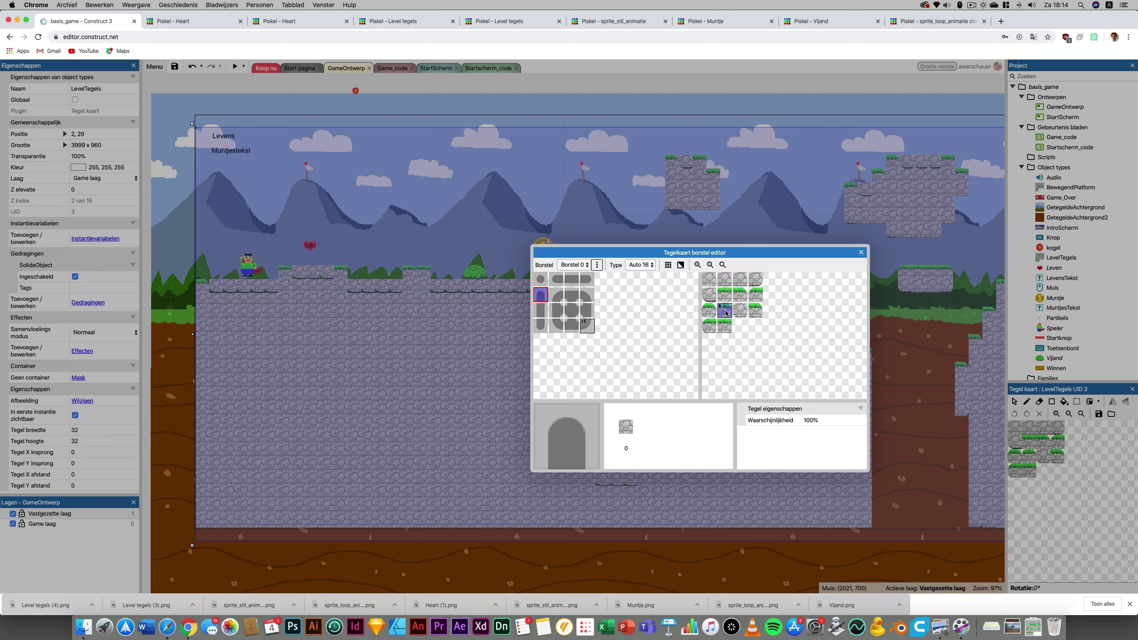
click(725, 295)
click(740, 310)
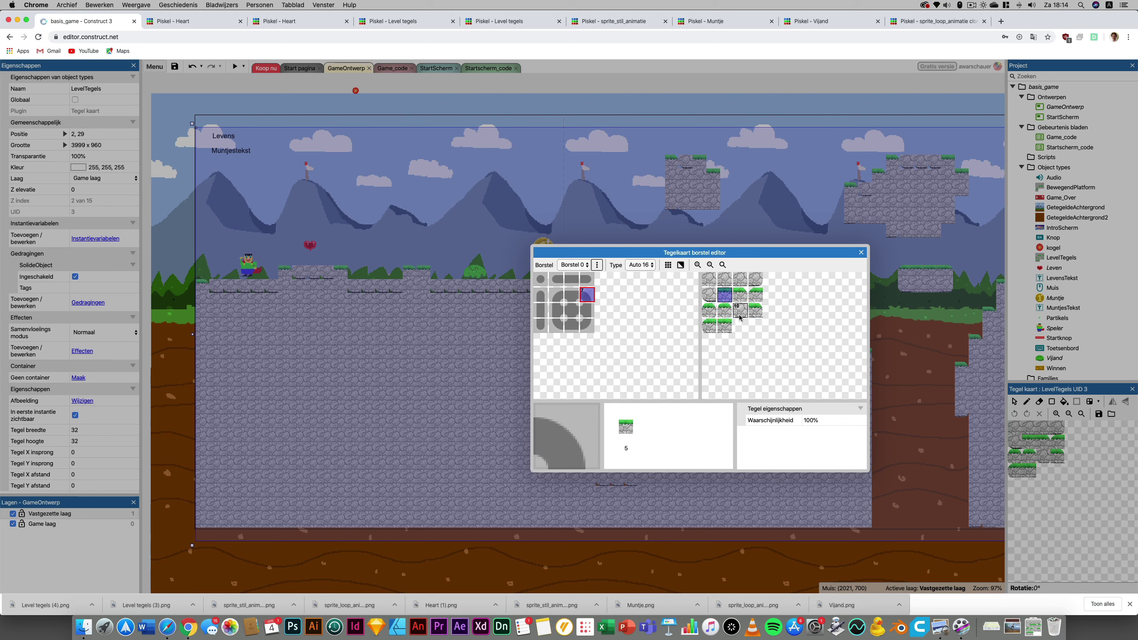
click(755, 310)
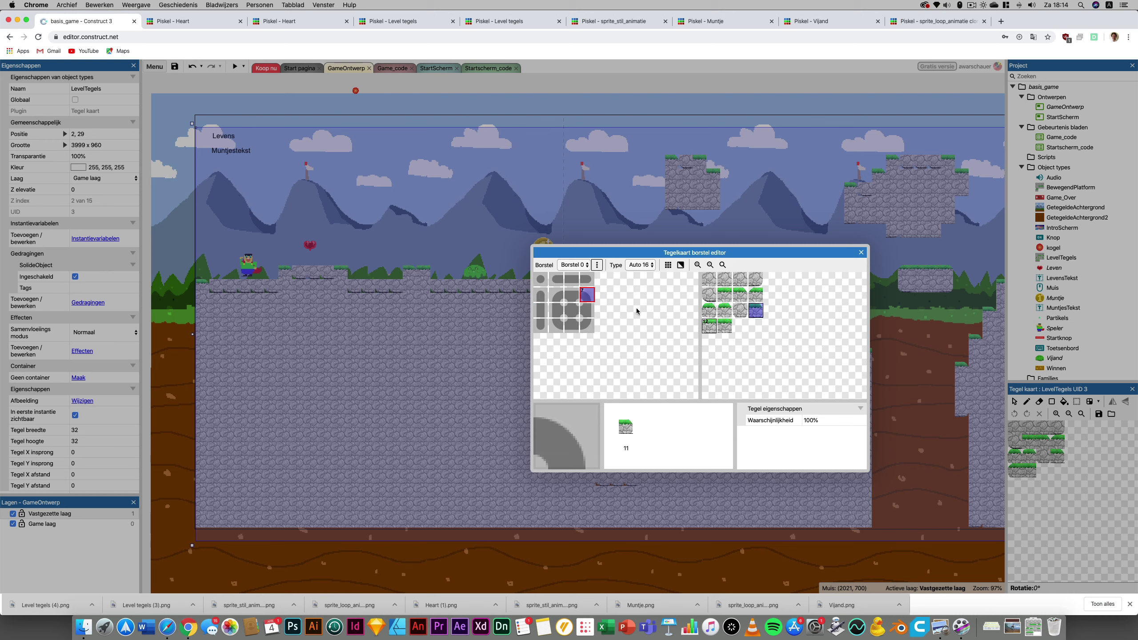
click(539, 309)
click(710, 285)
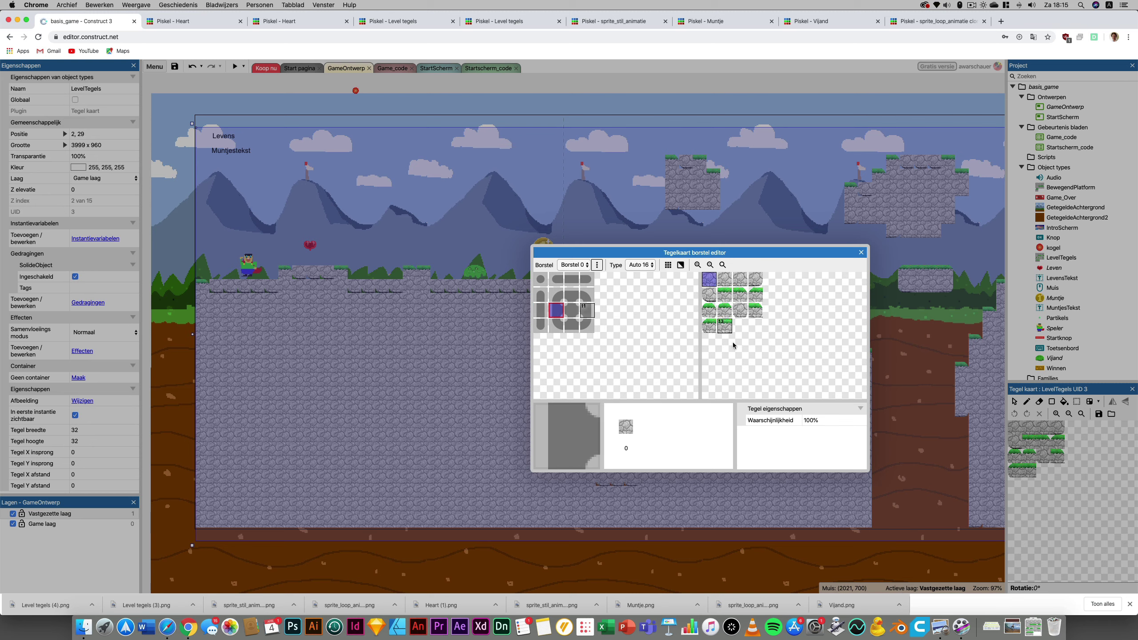
- Assign tiles to the remaining brush shapes, including tile 10 and shapes 14 and 15
click(710, 281)
click(710, 281)
click(710, 281)
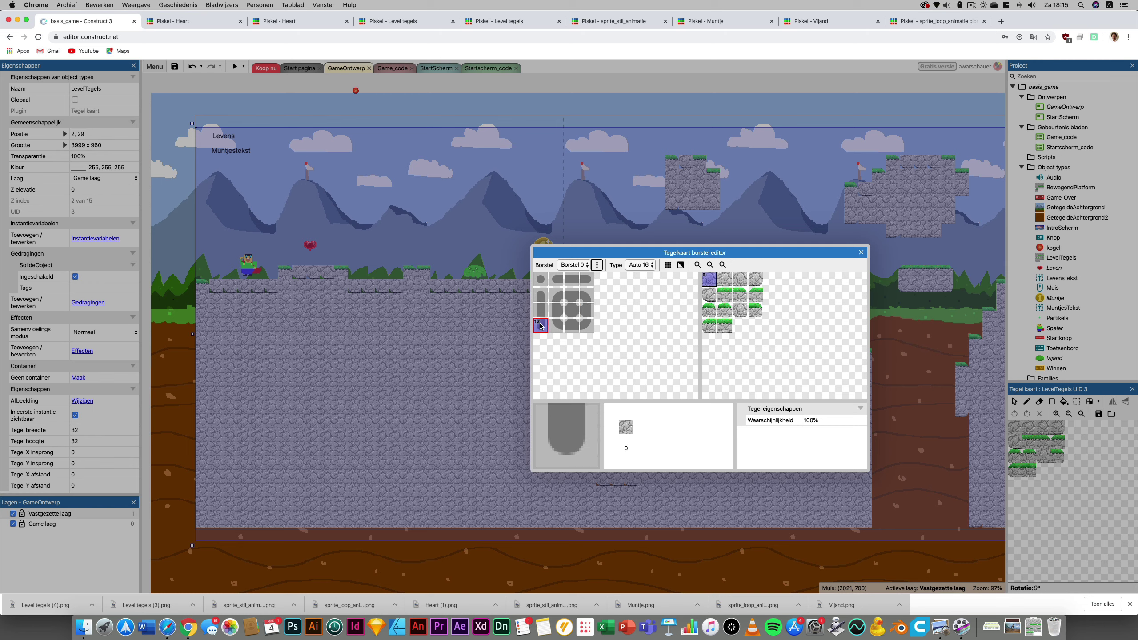
click(740, 314)
click(709, 295)
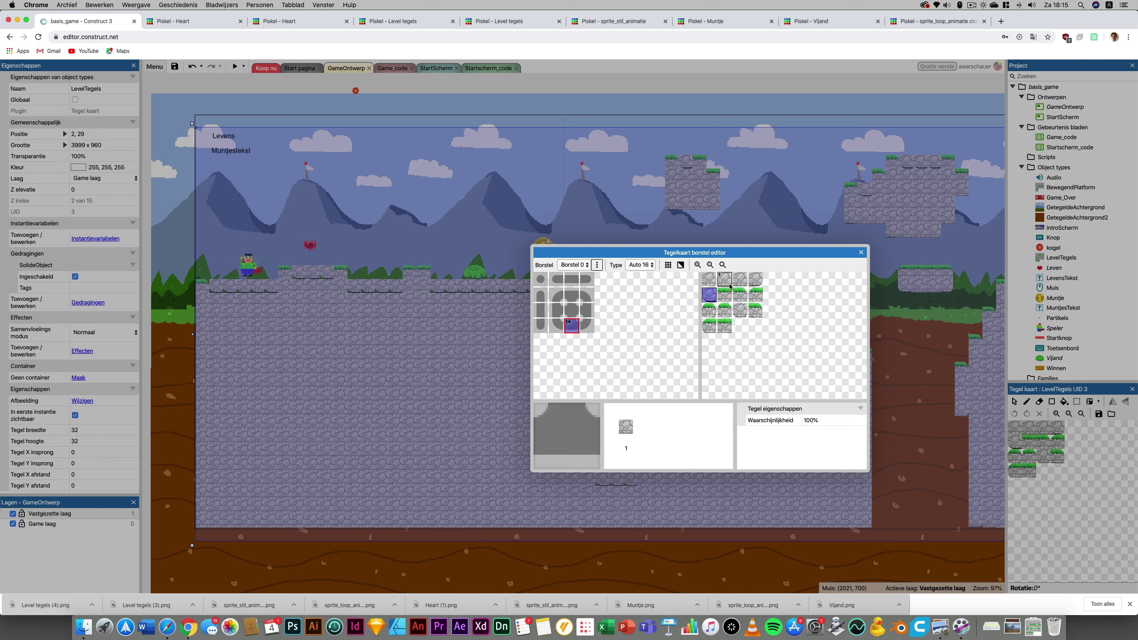
click(735, 283)
click(753, 284)
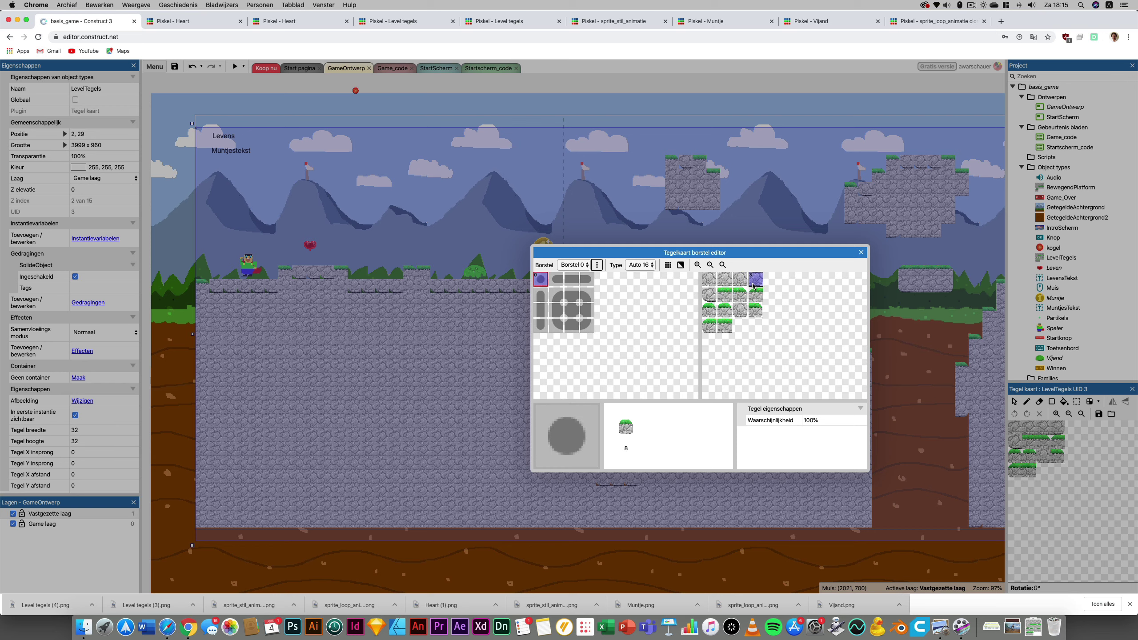
- Preview the brush as real tiles, inspect one slot, and close the brush editor
click(669, 266)
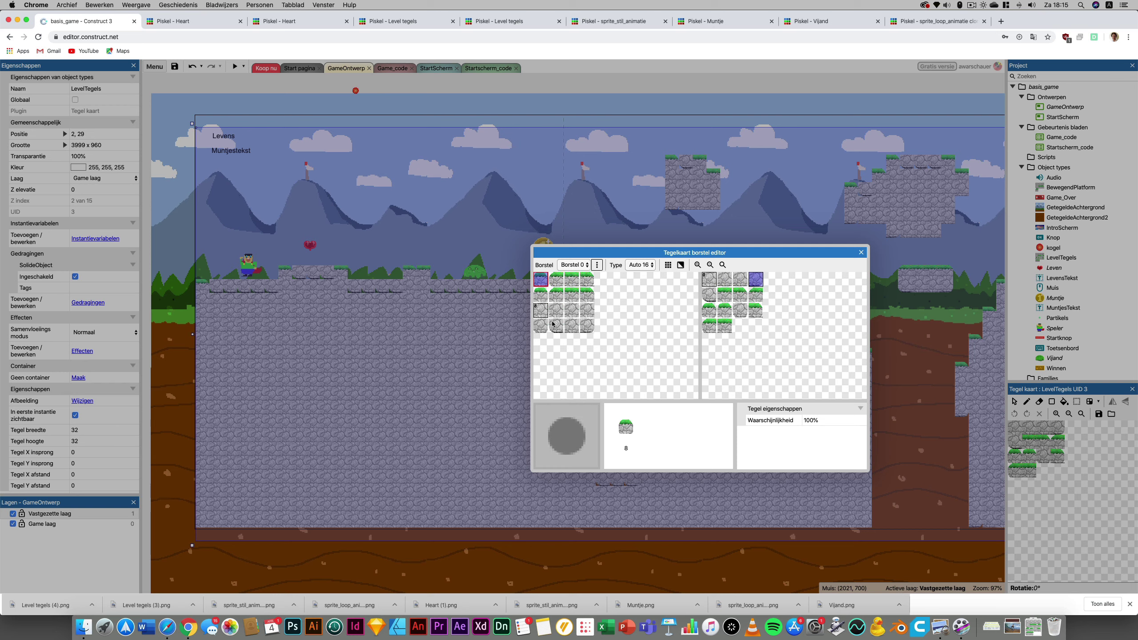
click(587, 310)
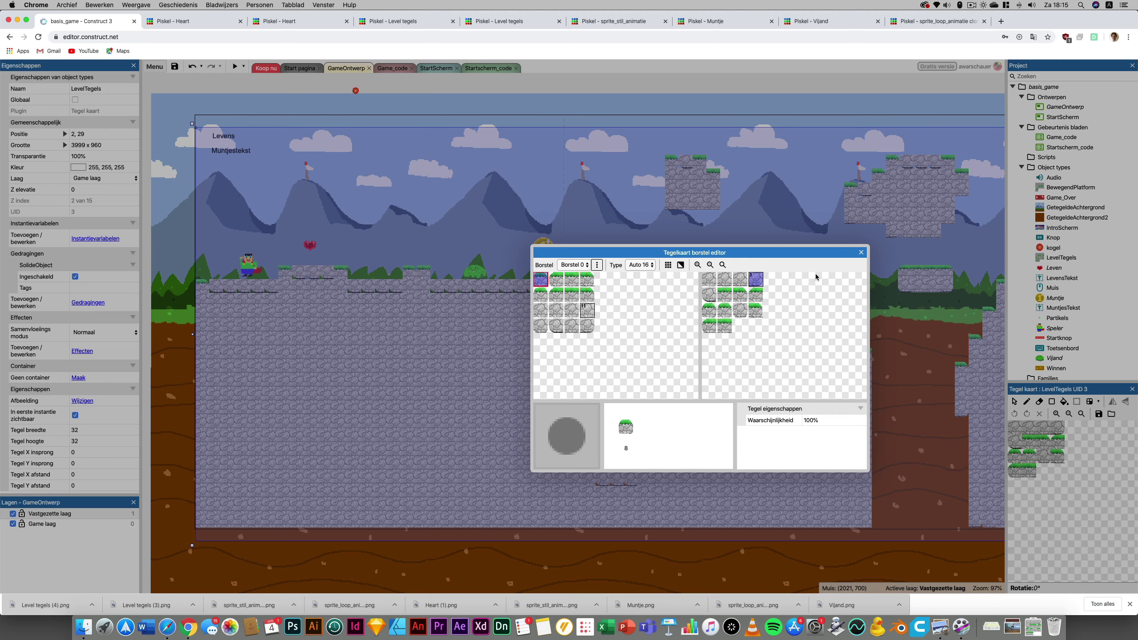
click(860, 254)
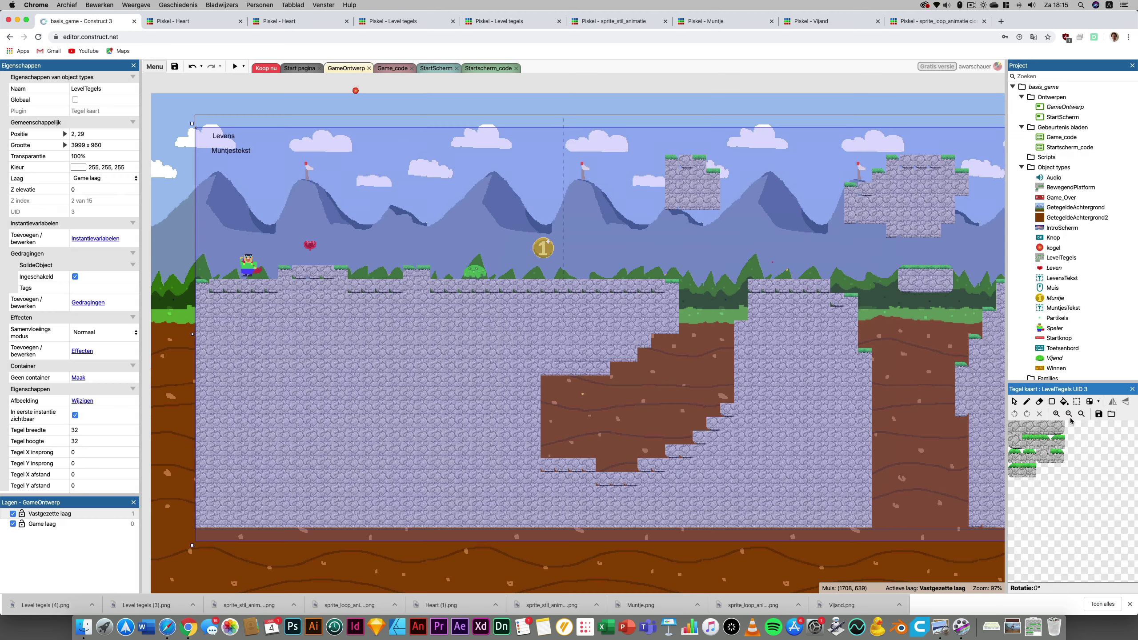
- With the auto-tiling brush, paint a square stone ring and a hanging column extension in the sky
click(1089, 401)
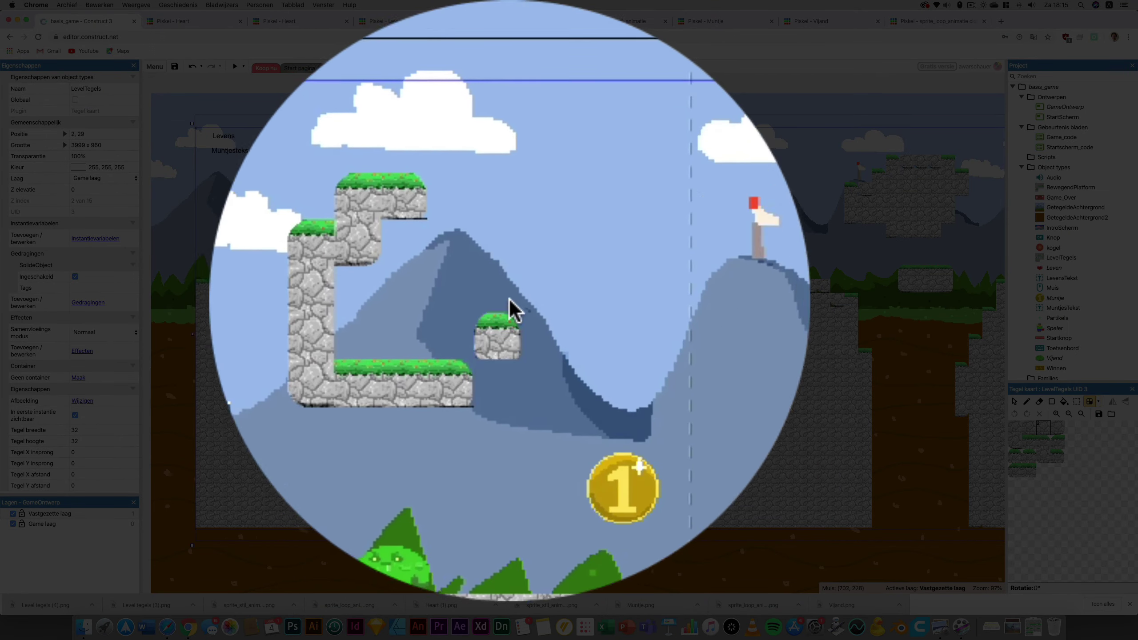
drag(508, 305, 482, 308)
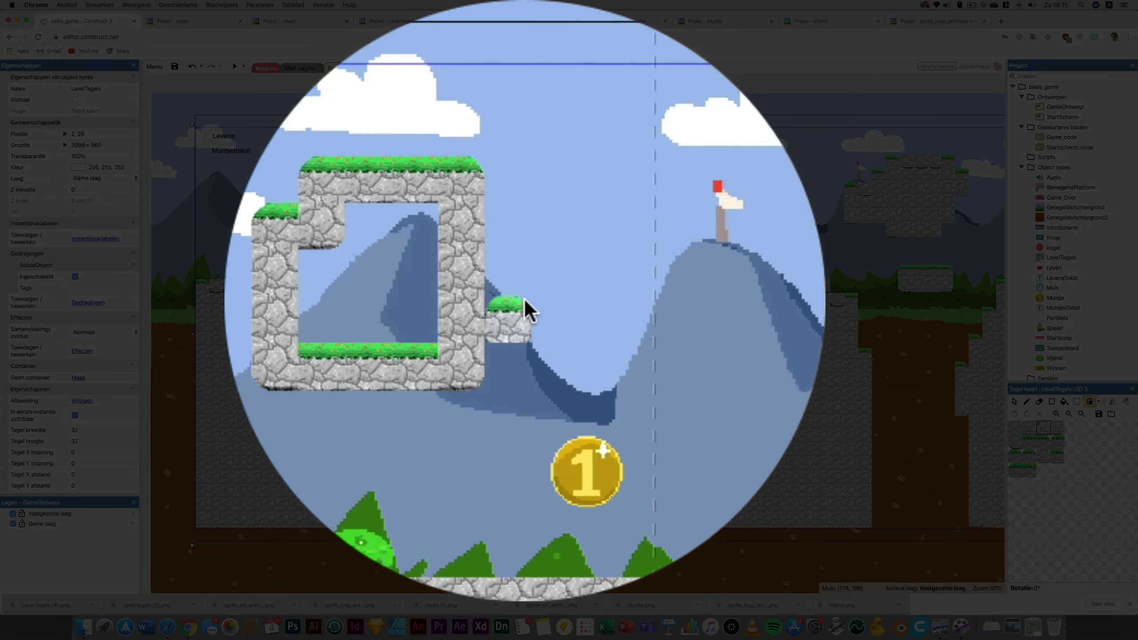
mouse_move(526, 309)
mouse_down()
mouse_move(596, 308)
mouse_move(484, 302)
mouse_up()
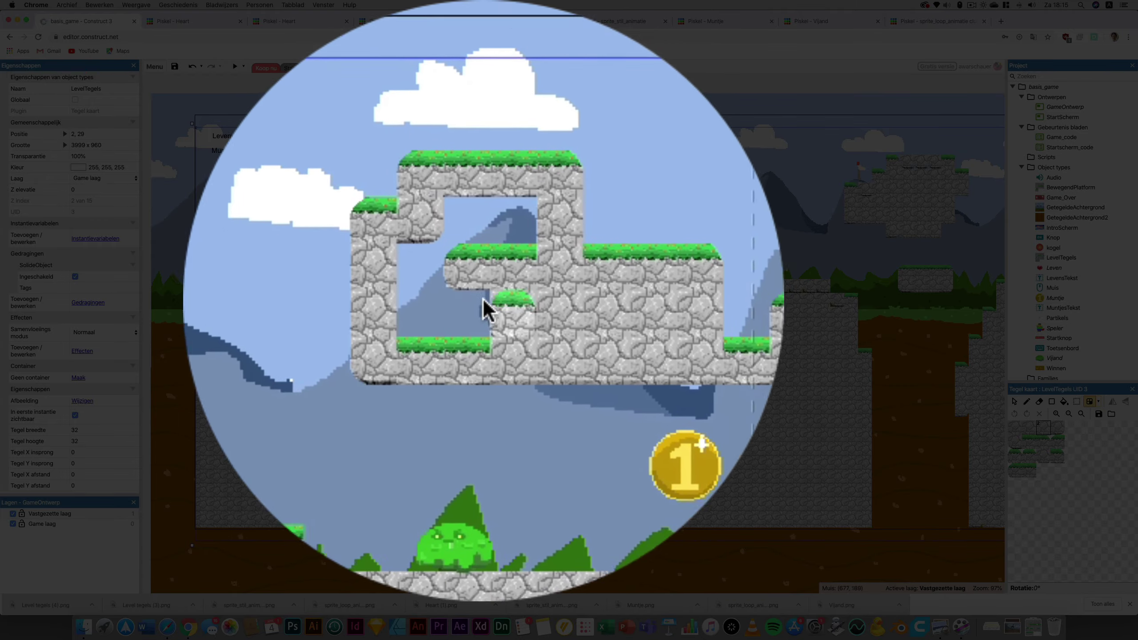
scroll(694, 351, right, 15)
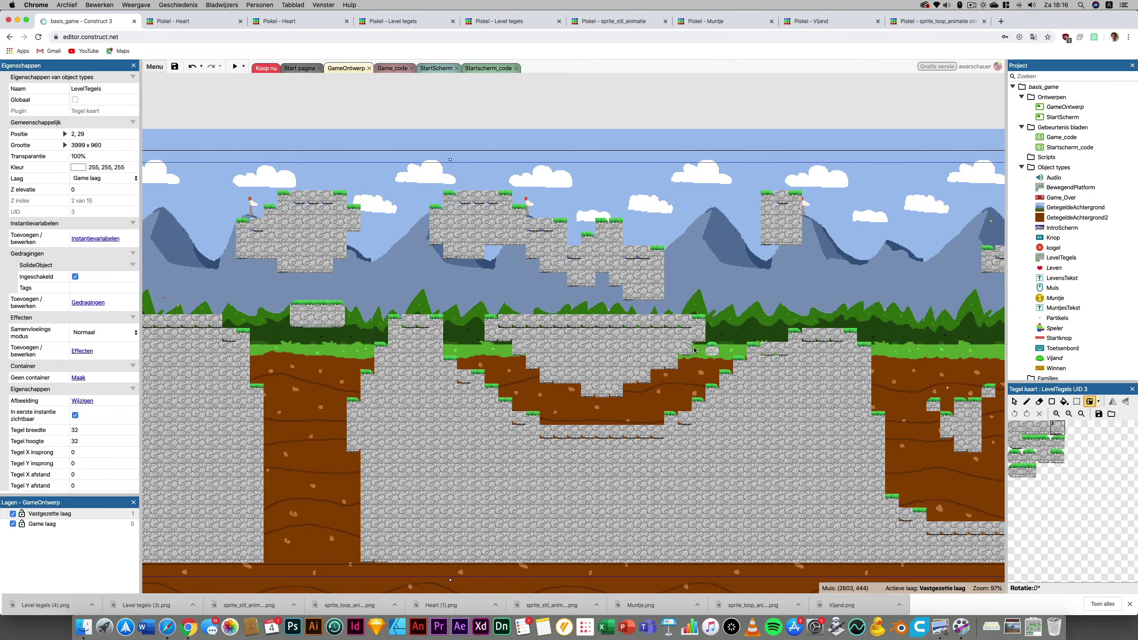
scroll(470, 339, right, 3)
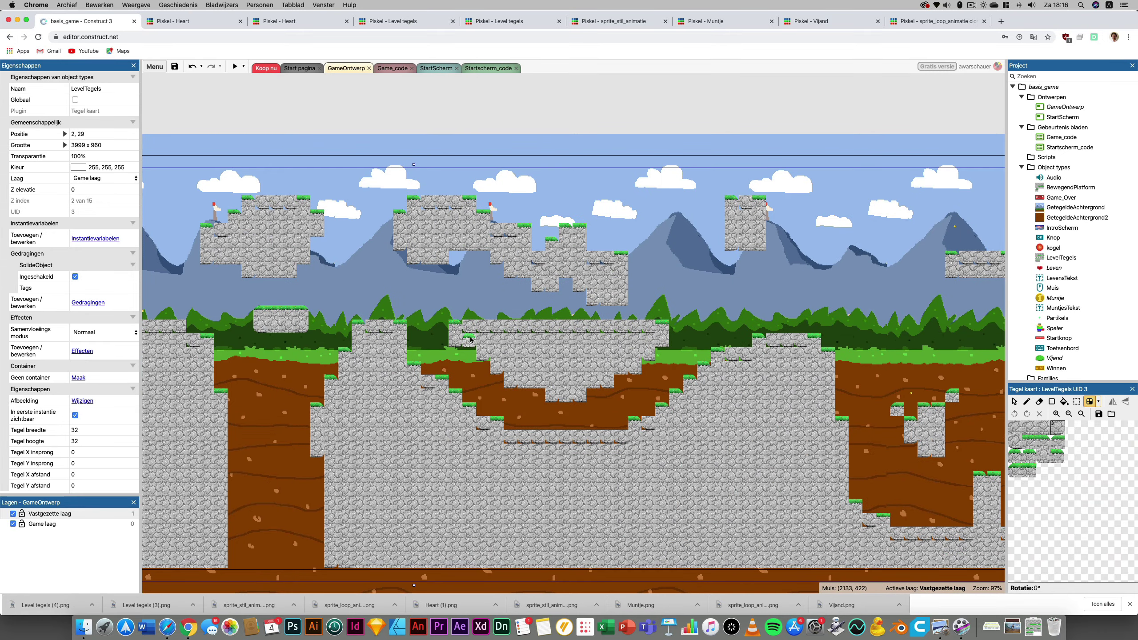
scroll(739, 334, left, 8)
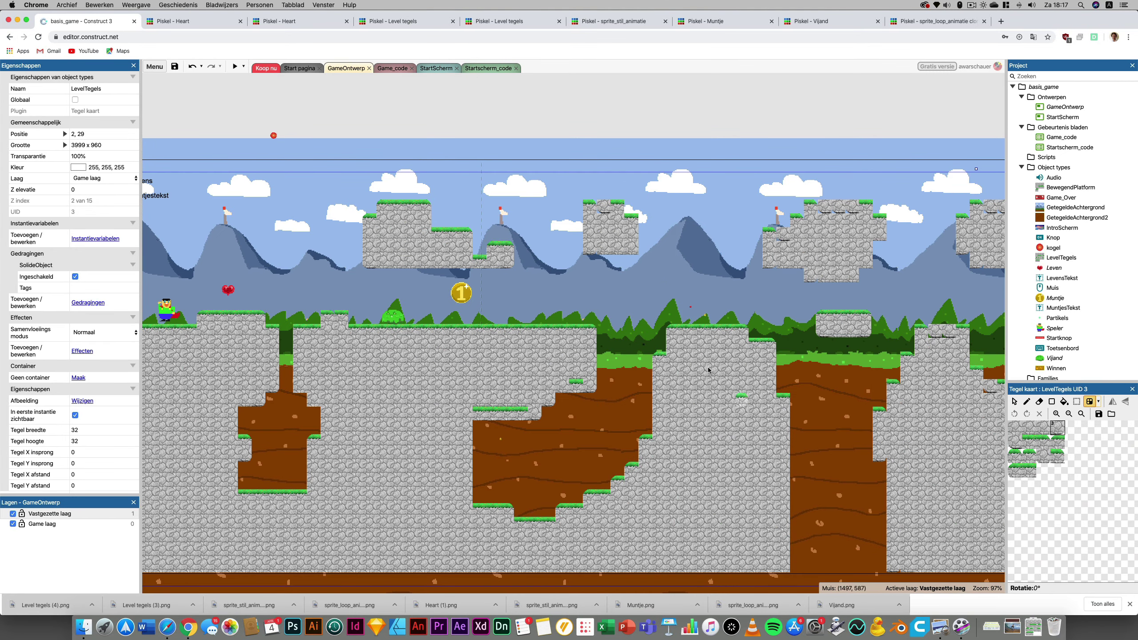
scroll(428, 267, left, 2)
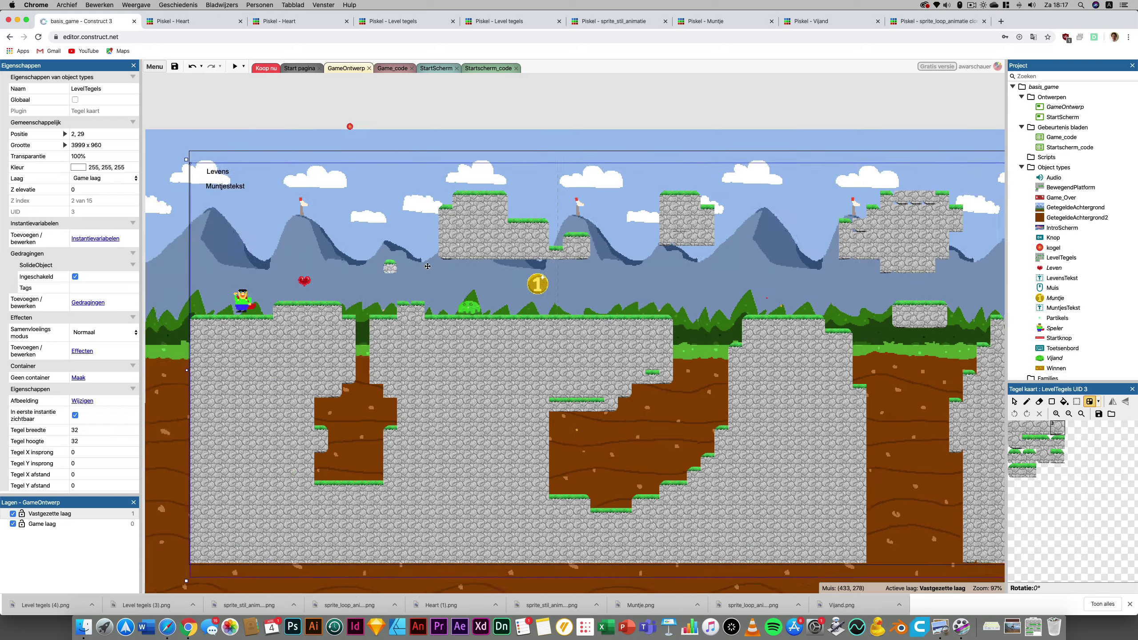
scroll(428, 266, left, 3)
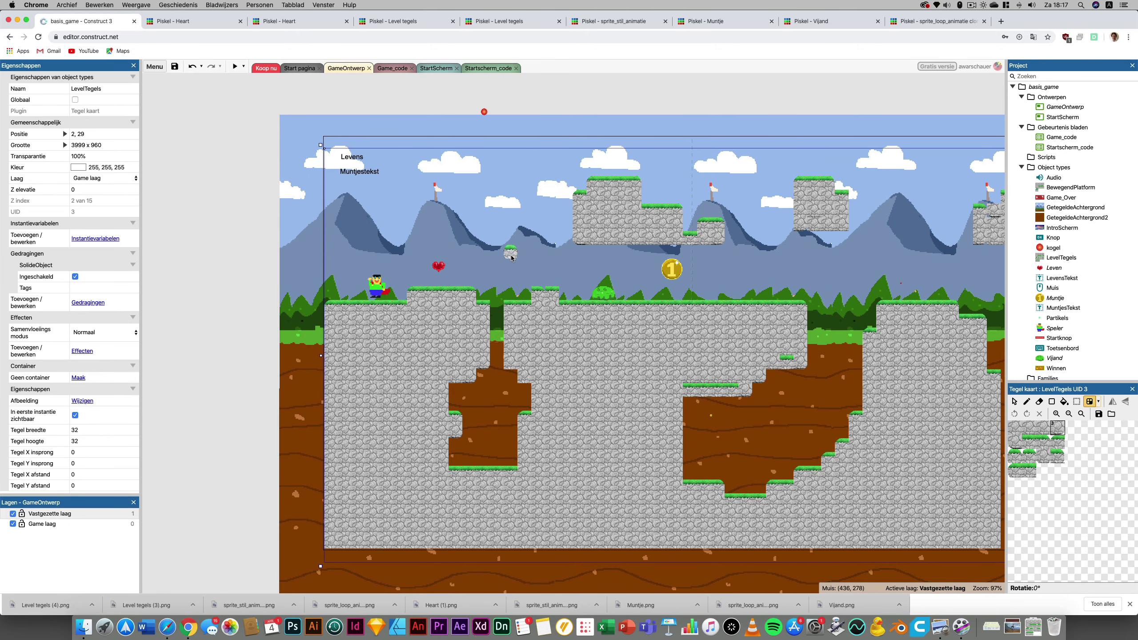